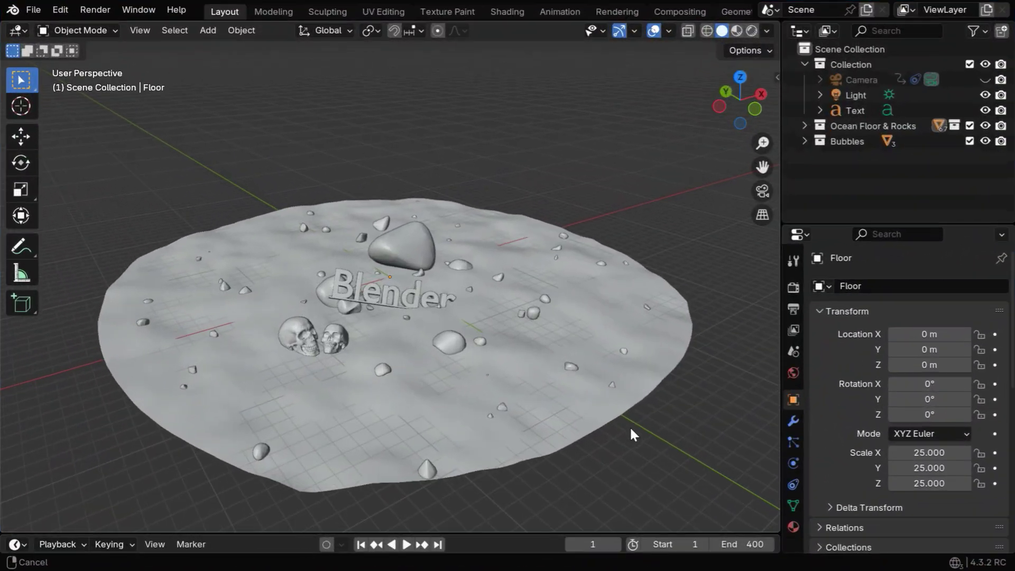
Frame the Blender text and skulls more closely and show the scene in rendered shading
middle_click_drag(630, 426, 619, 344, "ctrl")
middle_click_drag(559, 432, 563, 417)
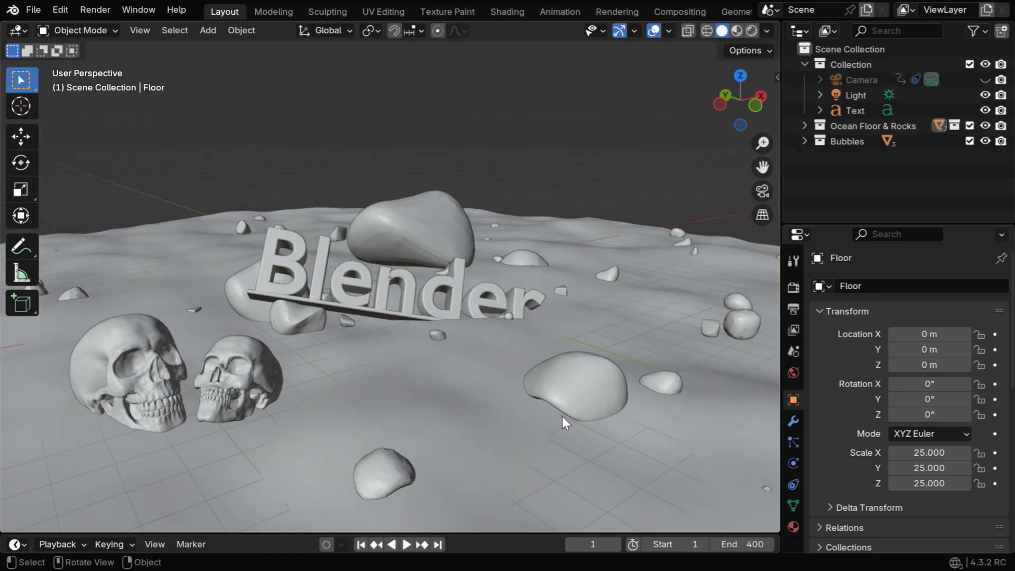
left_click(751, 32)
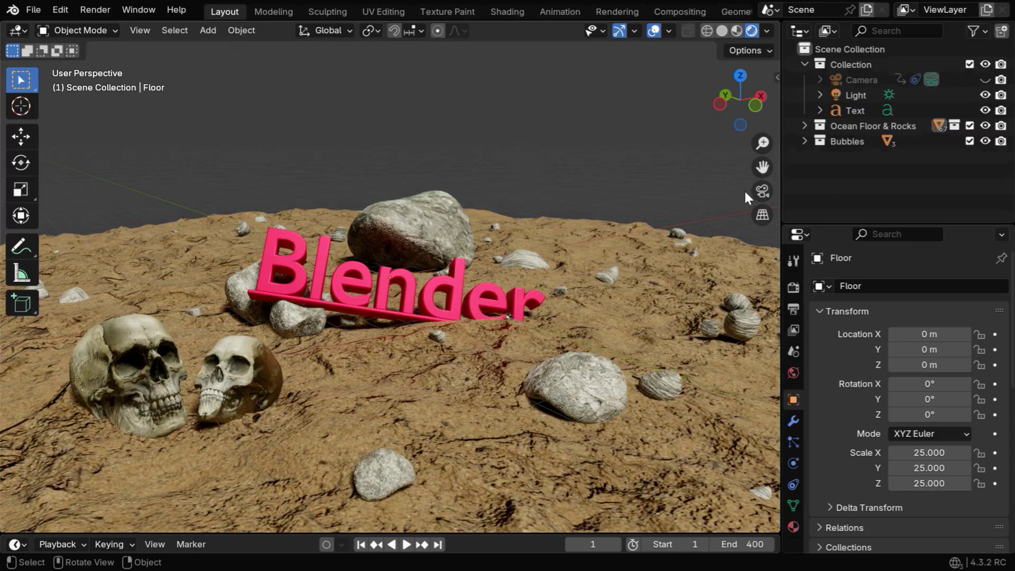
Expand the Bubbles collection, reveal the Bubble object to view it, and hide it again
left_click(804, 141)
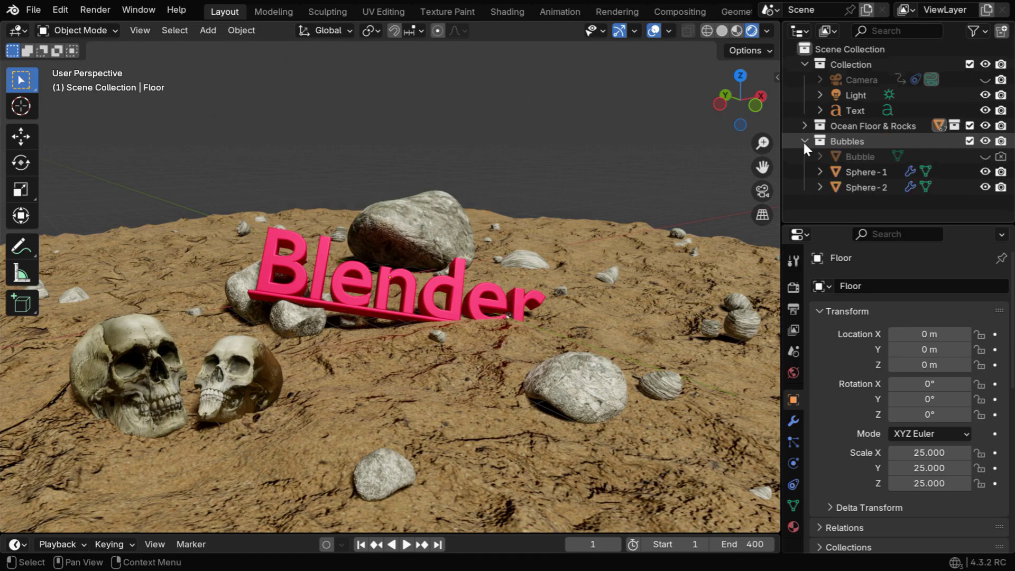
left_click(984, 156)
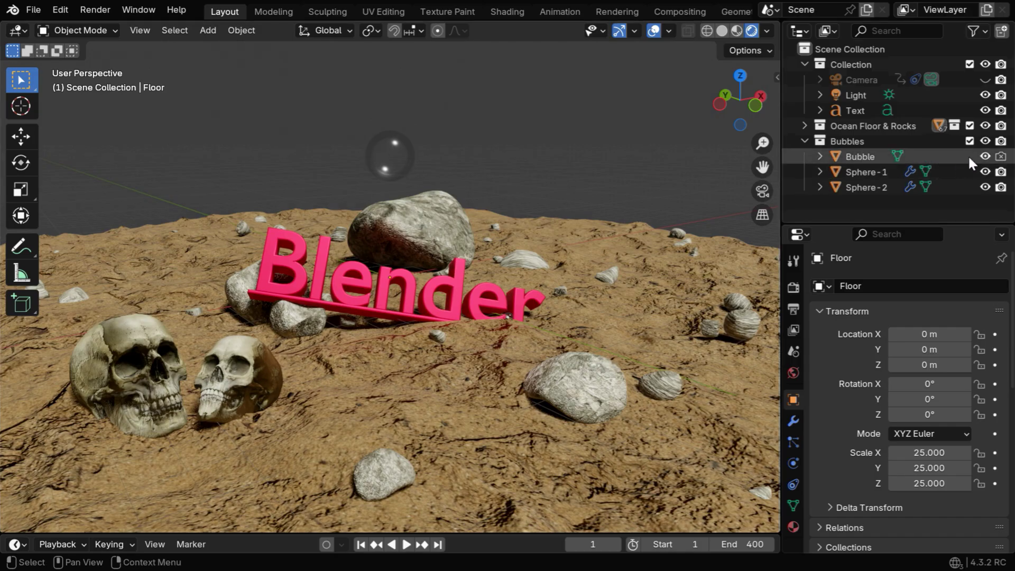
left_click(985, 156)
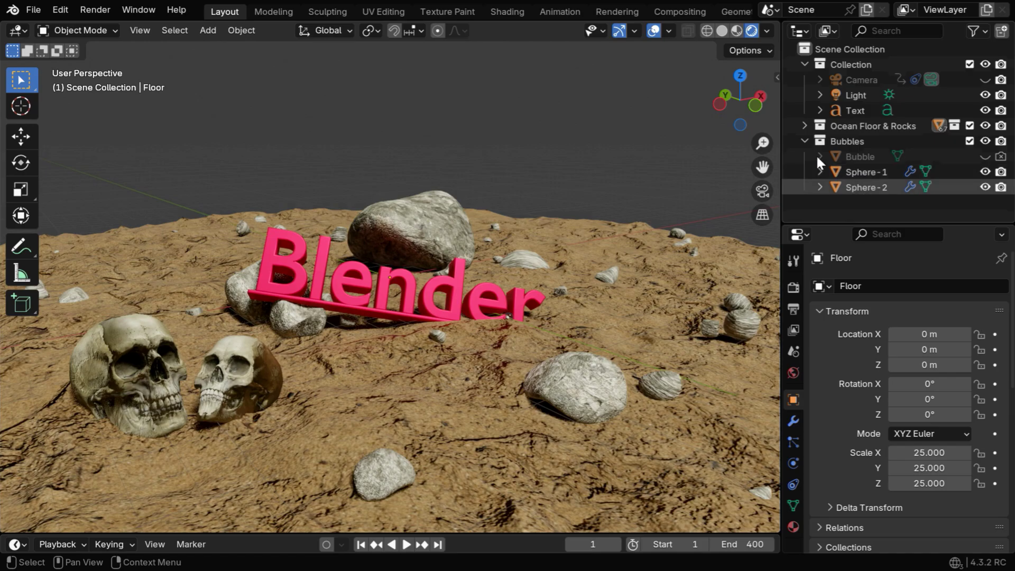
Return to solid shading and select the Sphere-2 and Sphere-1 emitters in turn to locate them in the scene
left_click(722, 31)
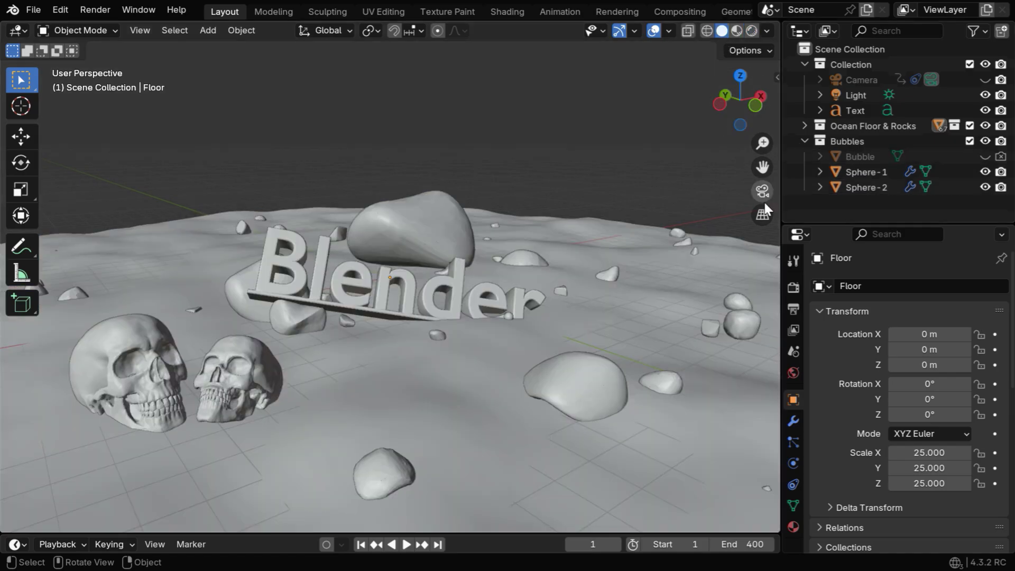
left_click(864, 188)
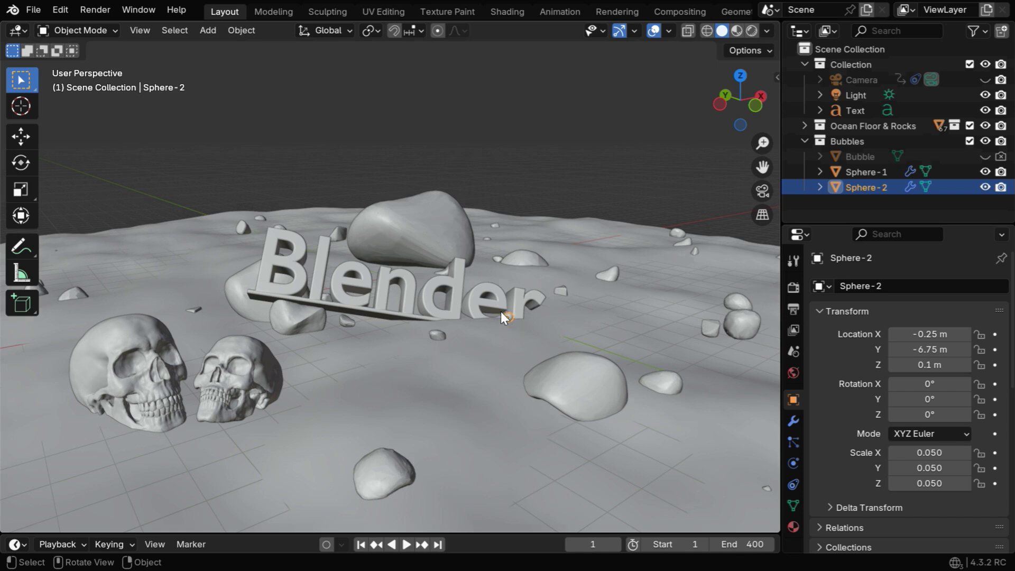
left_click(855, 171)
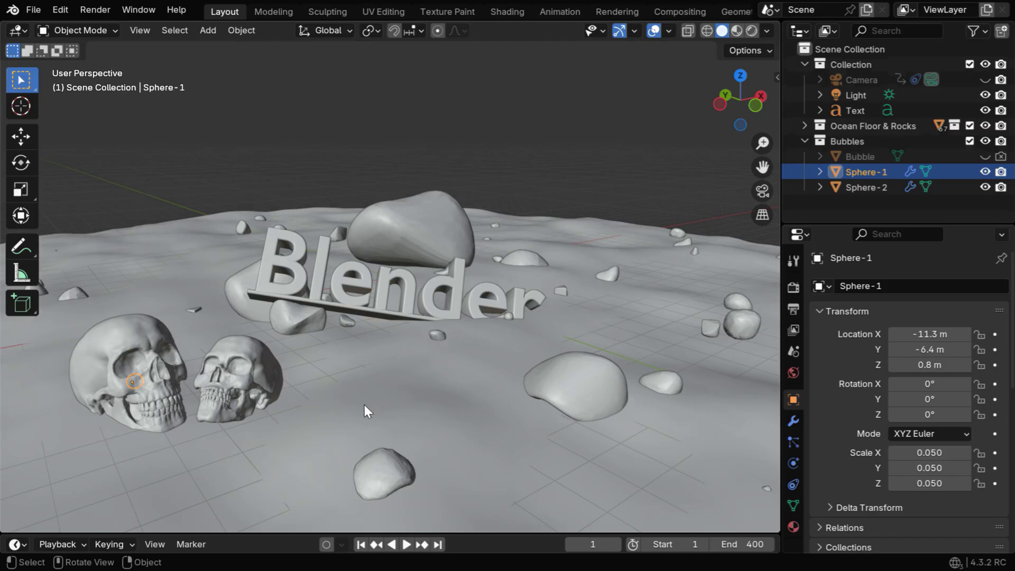
Examine the emission and velocity settings of Sphere-1's particle system
left_click(793, 441)
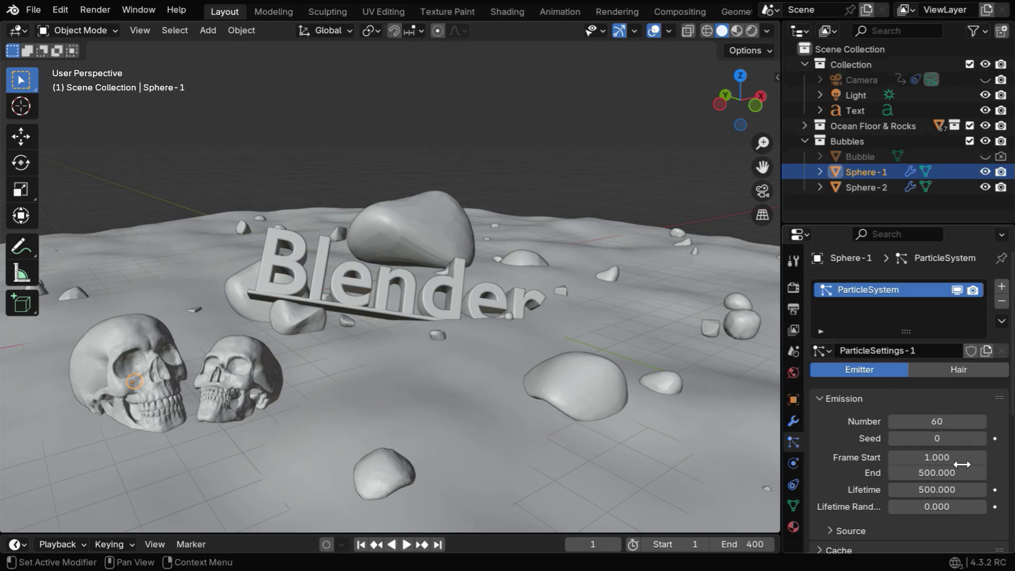
scroll(991, 410, "down", 4)
scroll(991, 413, "down", 3)
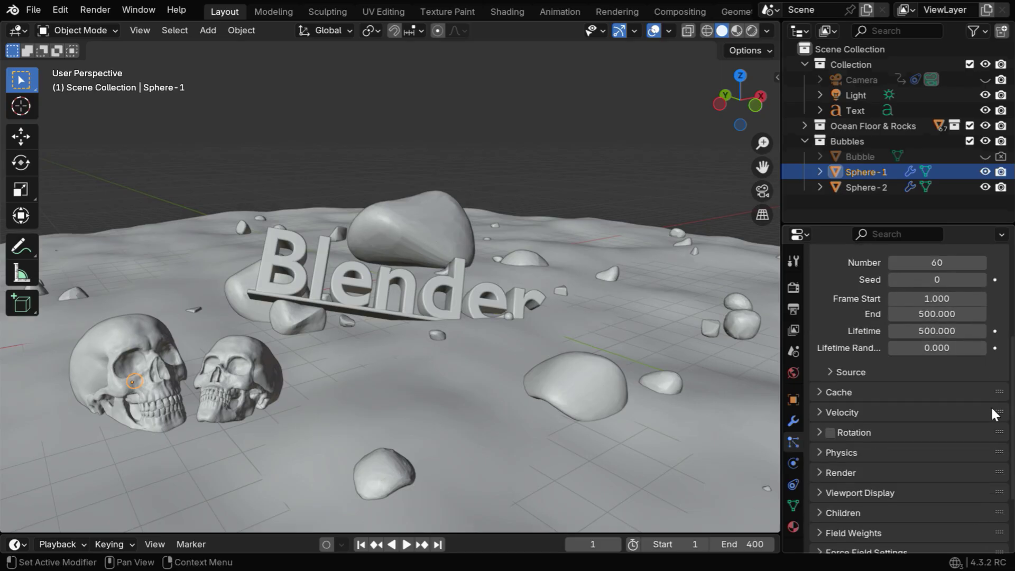
left_click(818, 412)
scroll(969, 451, "down", 4)
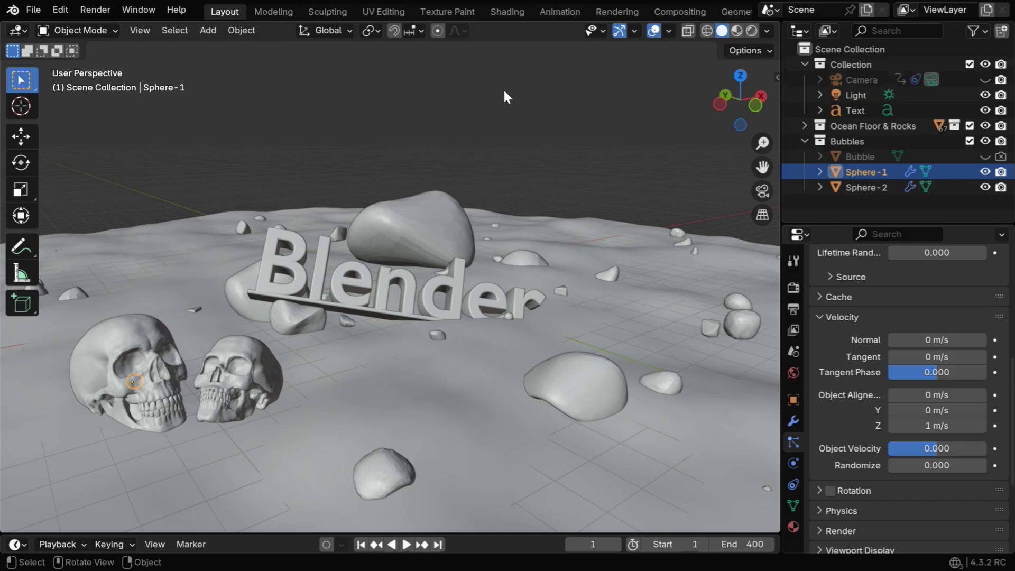
Play the bubble animation, stop it once both streams have risen, and view the bubbles deselected in rendered shading
left_click(406, 544)
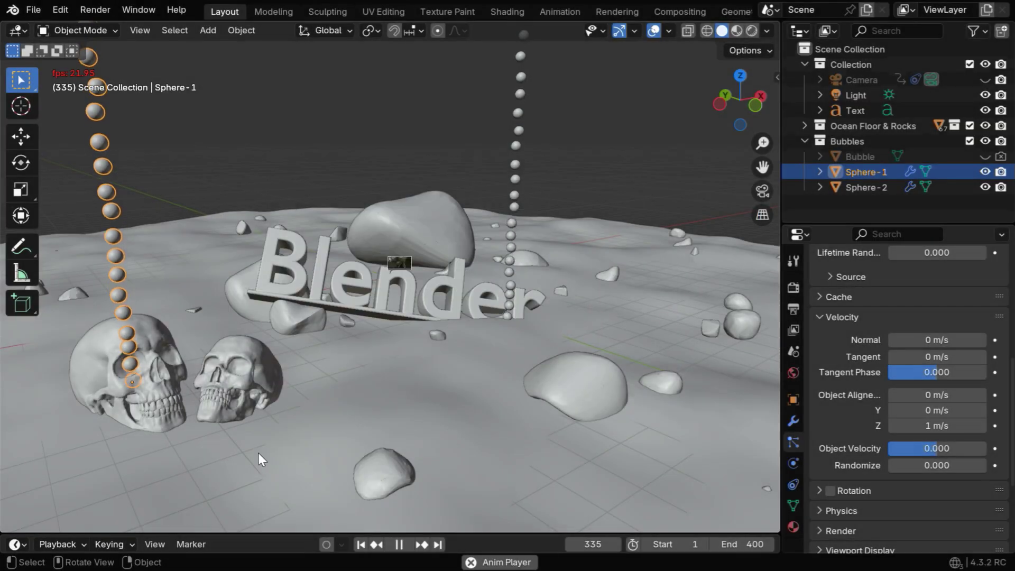
left_click(400, 545)
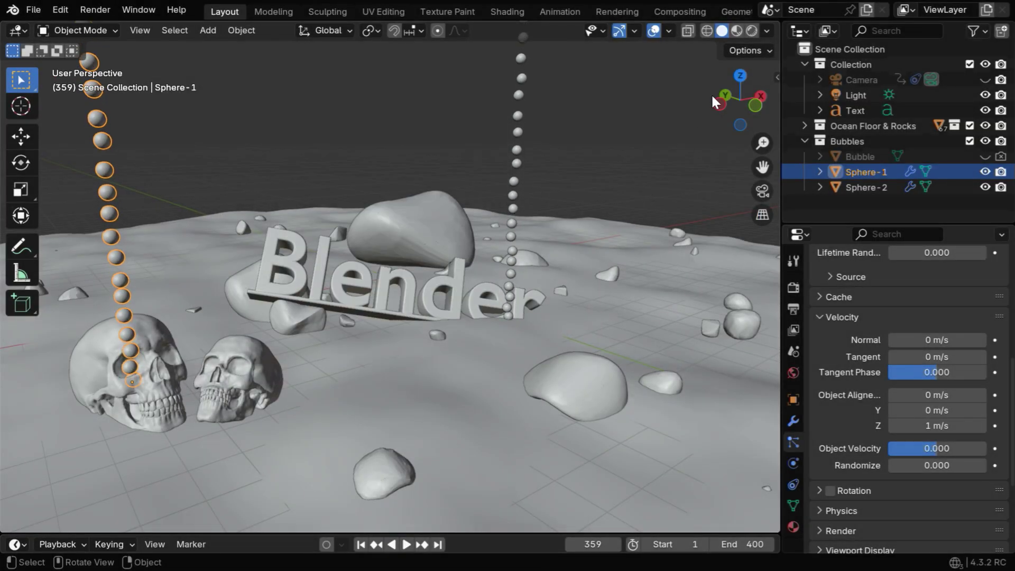
left_click(752, 32)
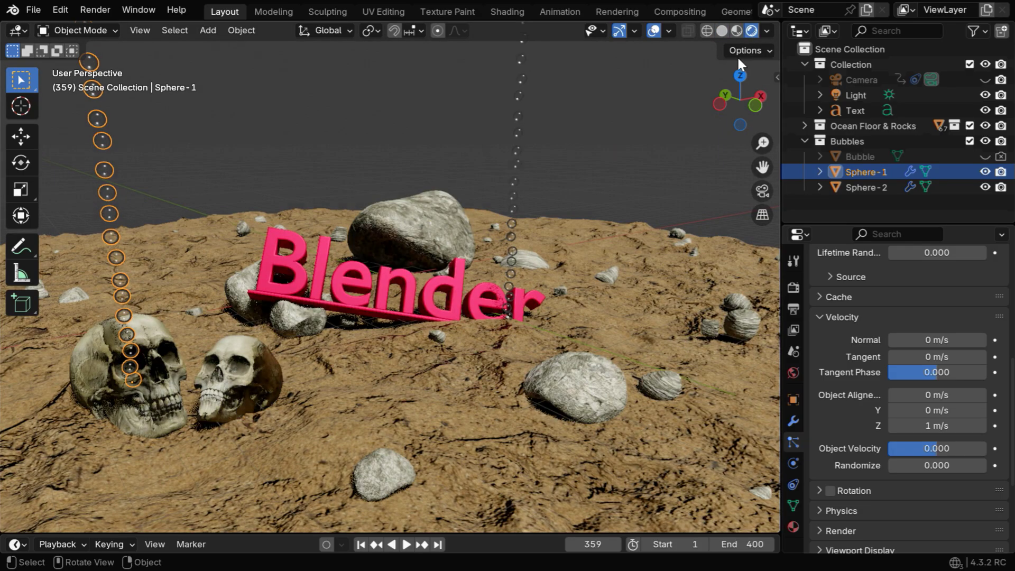
left_click(681, 147)
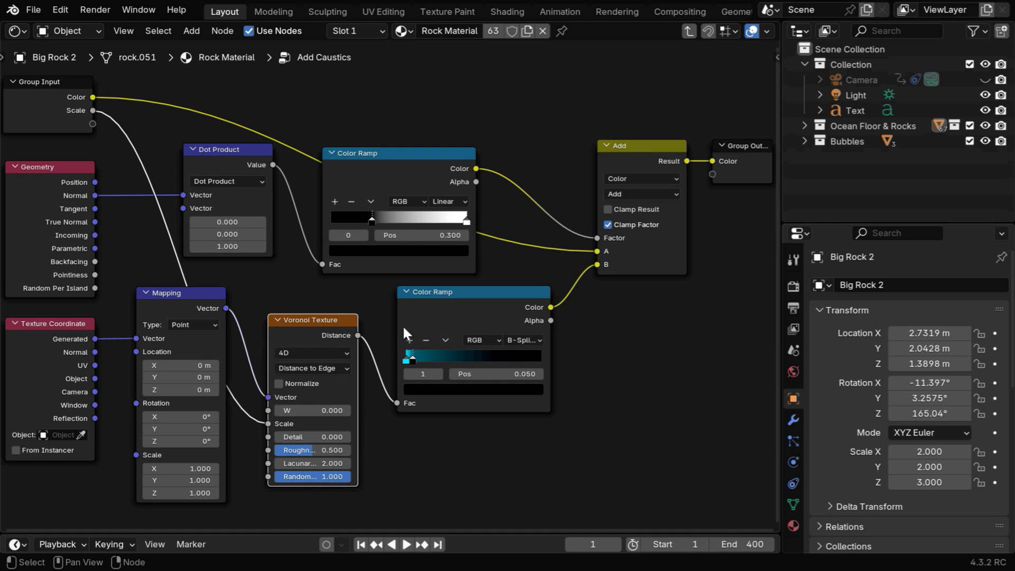
Leave the Add Caustics node group and switch the Shader Editor area back to the 3D Viewport
left_click(691, 31)
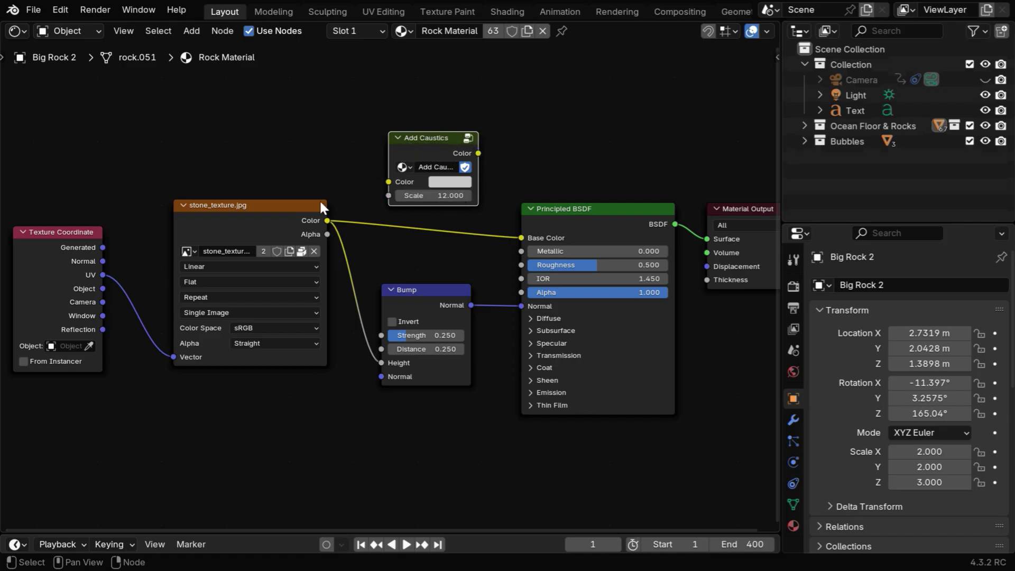
left_click(24, 29)
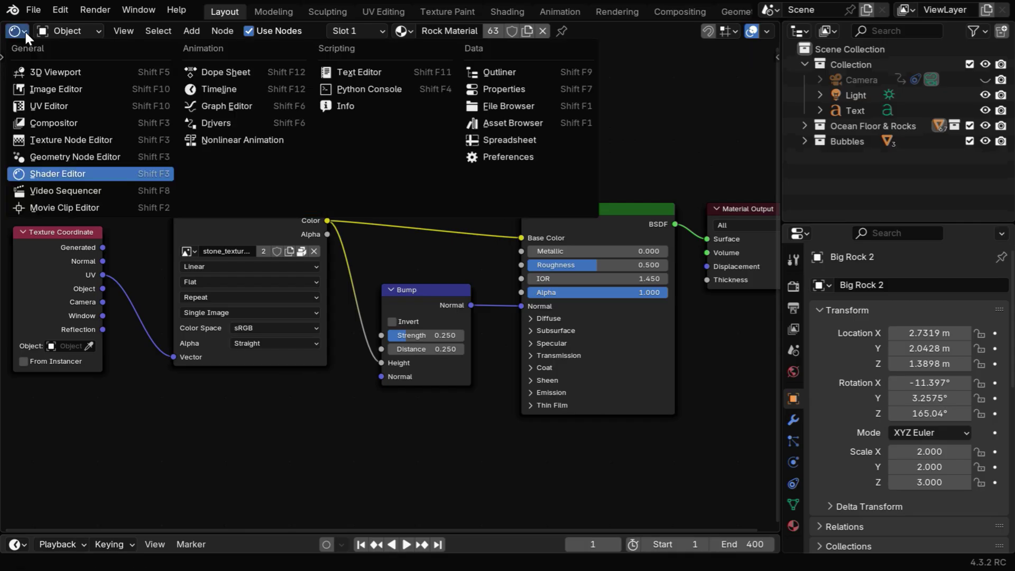
left_click(49, 71)
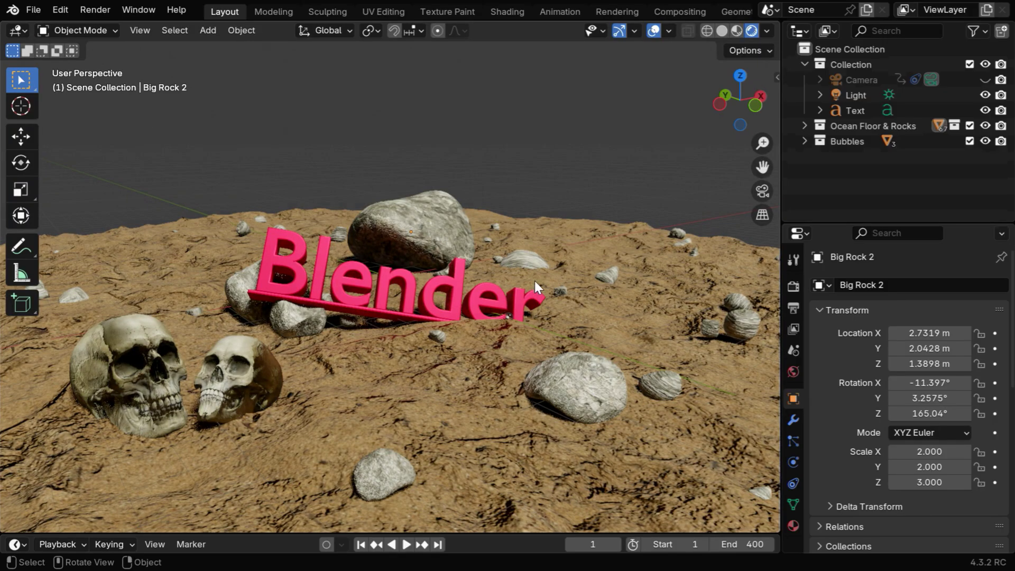
Select the ocean floor and bring up its Sand Material in the Shader Editor
left_click(400, 385)
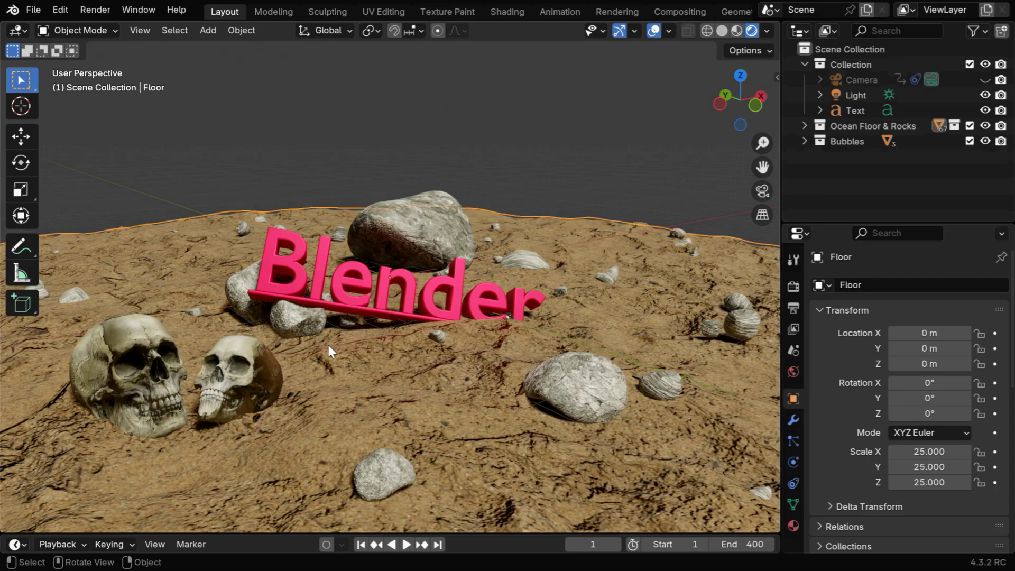
left_click(27, 31)
left_click(67, 172)
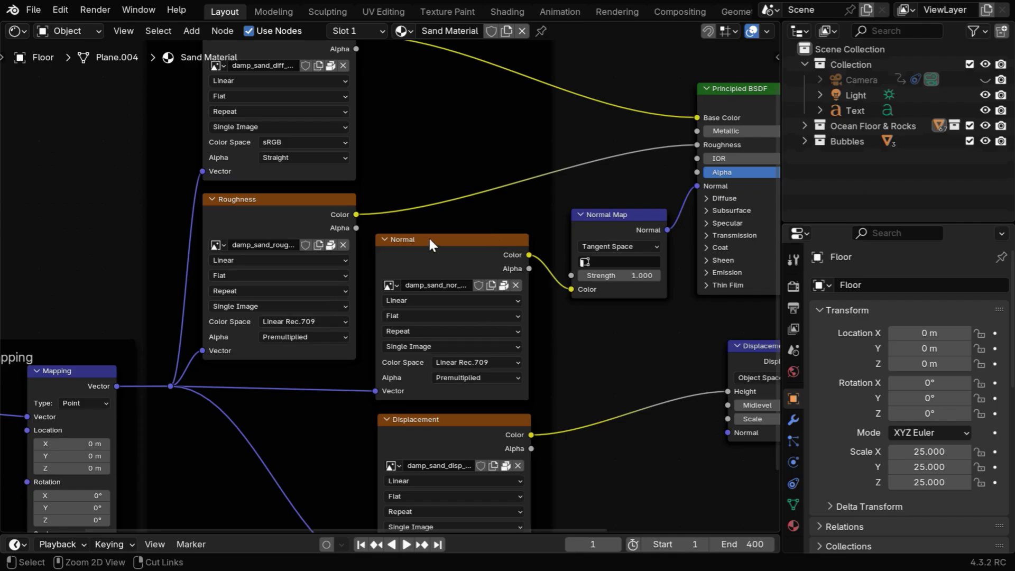
Insert the Add Caustics node group between the Base Color texture and the Principled BSDF's base color
scroll(513, 242, "down", 3)
middle_click_drag(512, 242, 448, 267)
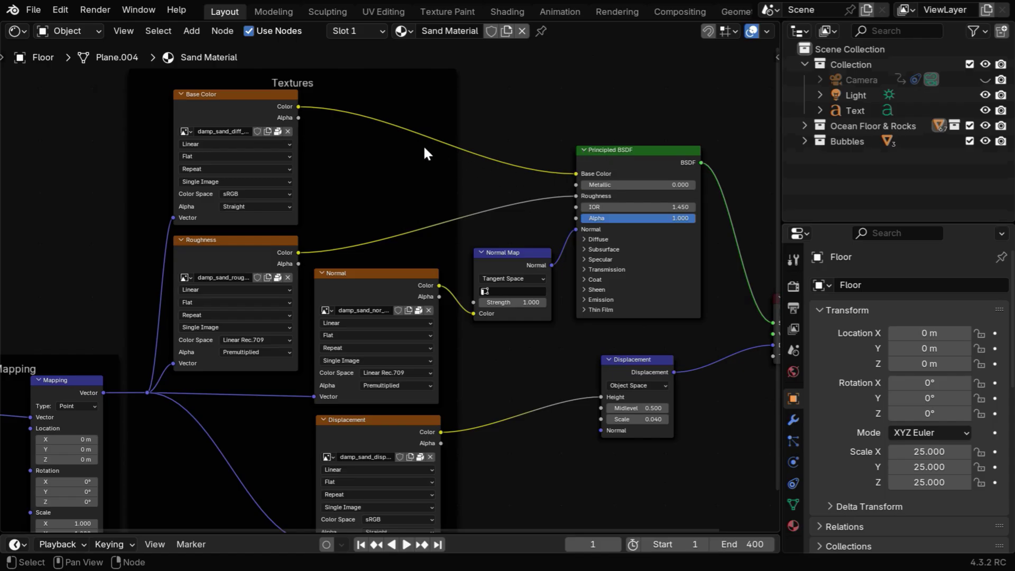
left_click(191, 31)
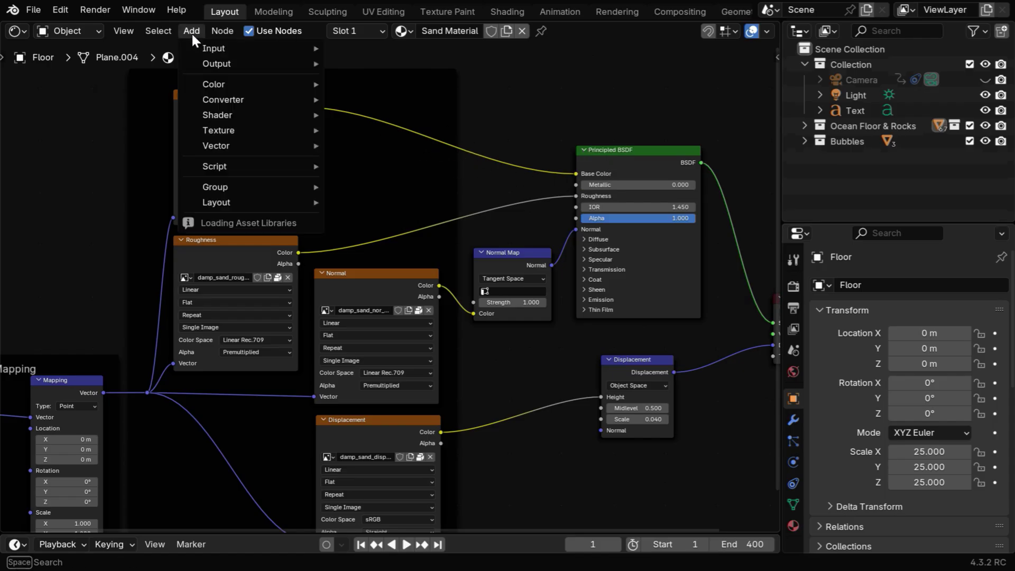
mouse_move(233, 191)
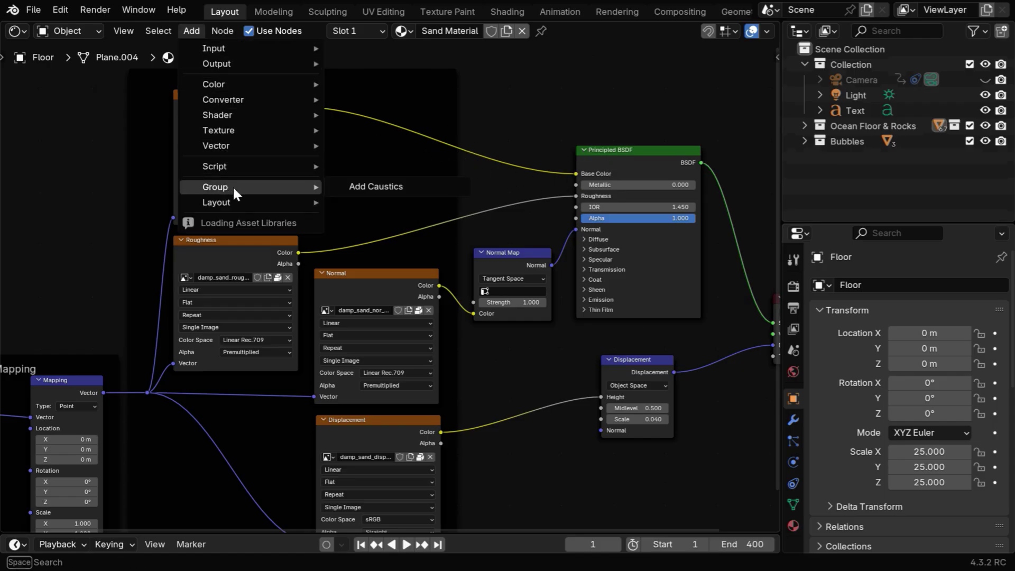
left_click(357, 185)
left_click(389, 116)
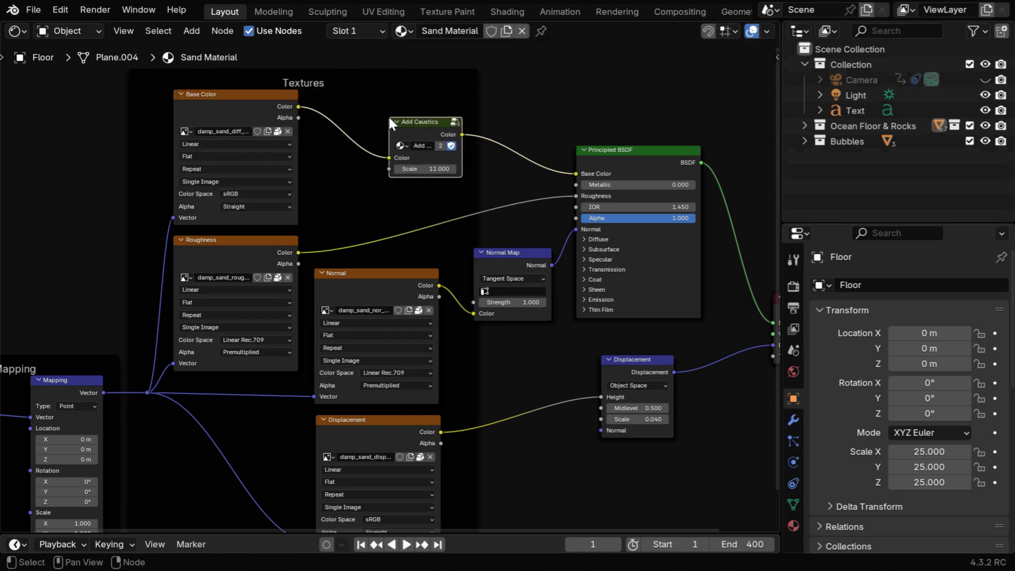
Set the scale of the floor material's Add Caustics node to 5
middle_click_drag(454, 108, 452, 275)
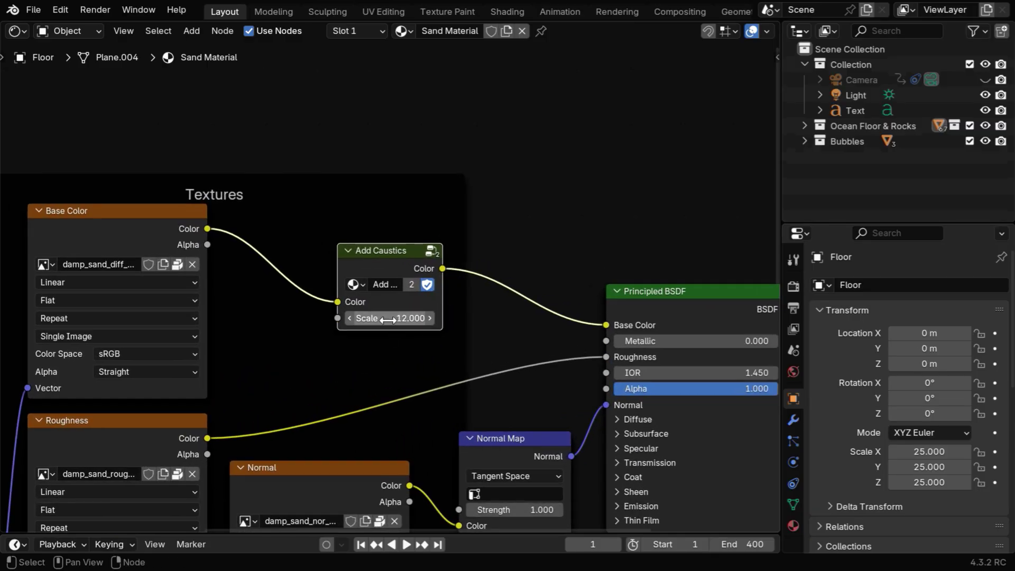
left_click(416, 317)
key("Return")
left_click(413, 318)
type("5")
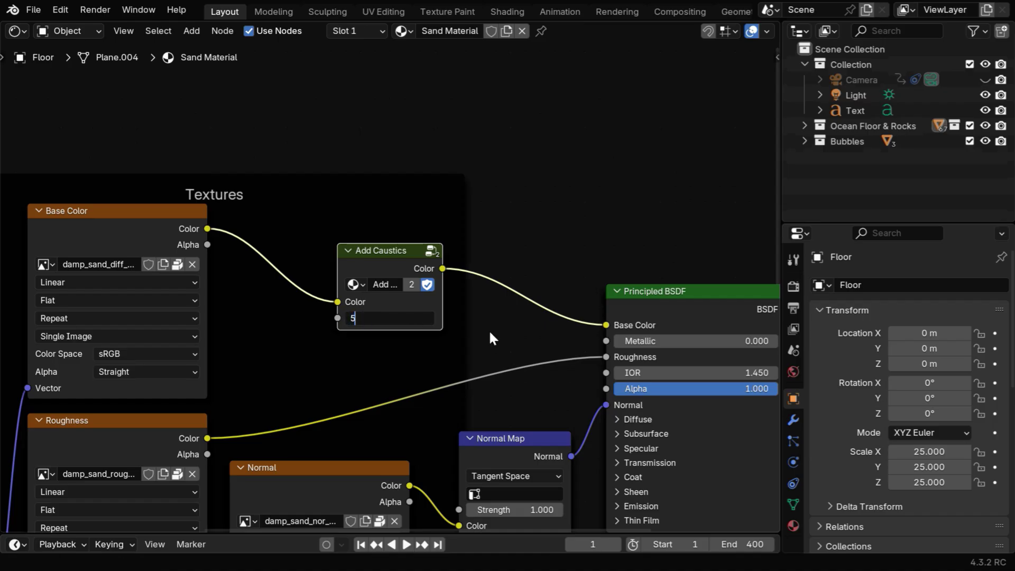
key("Return")
Return to the 3D Viewport and inspect the caustics pattern across the ocean floor from a higher, wider view
left_click(21, 30)
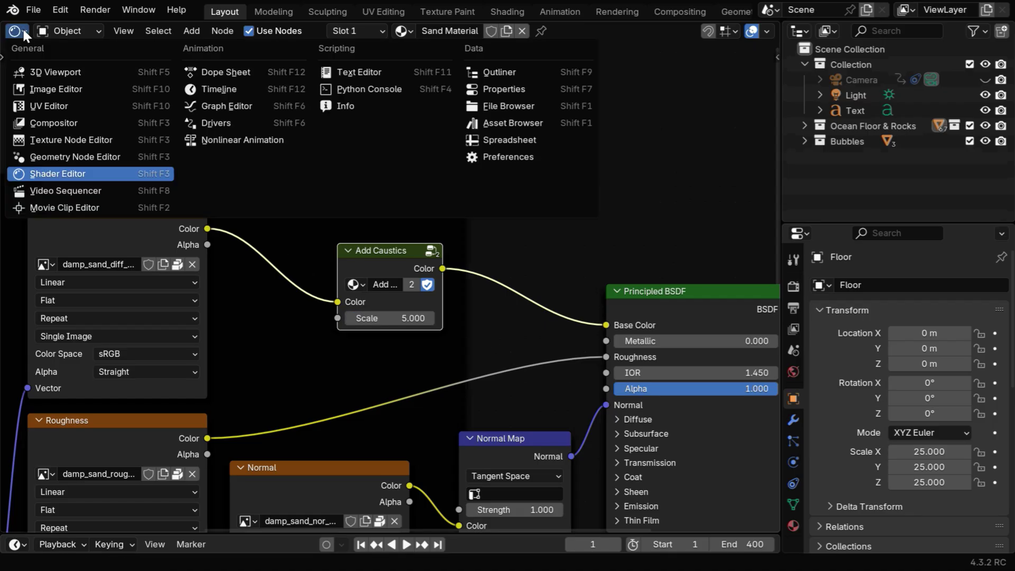
left_click(48, 73)
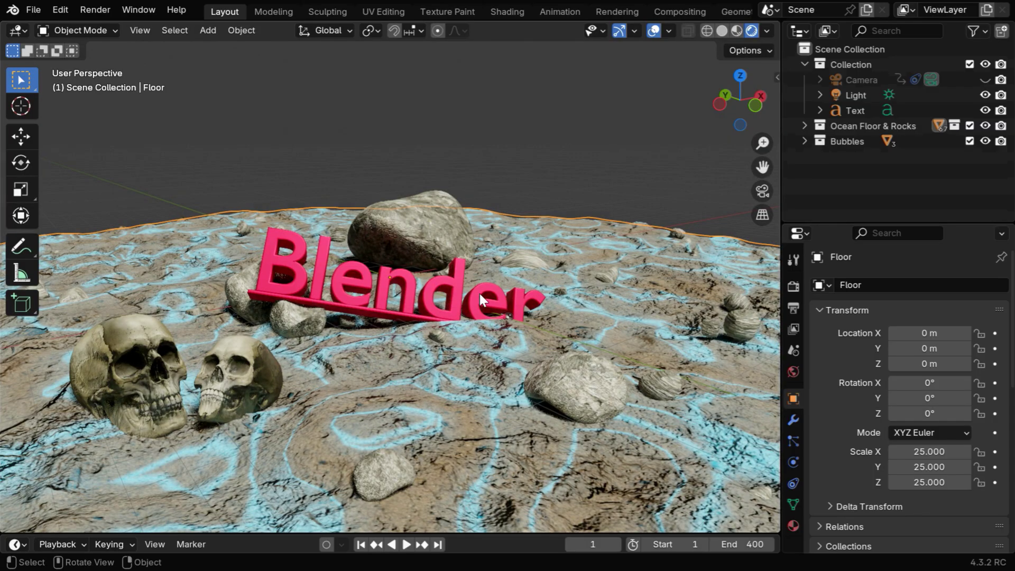
middle_click_drag(482, 293, 478, 330)
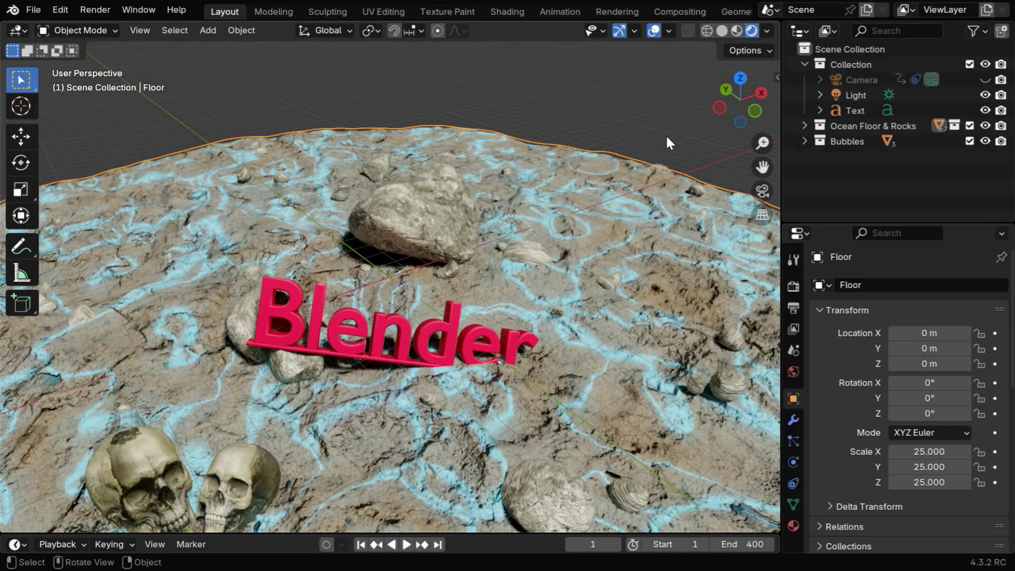
middle_click_drag(527, 248, 331, 372, "ctrl")
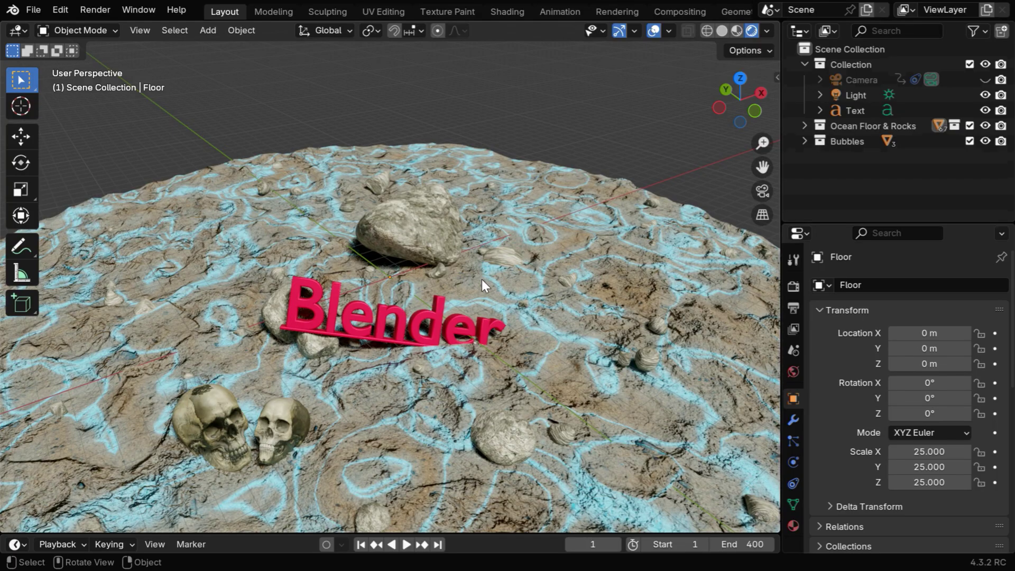
Open the Add Caustics node group in the Shader Editor and add a driver to the Voronoi Texture's W value
left_click(19, 31)
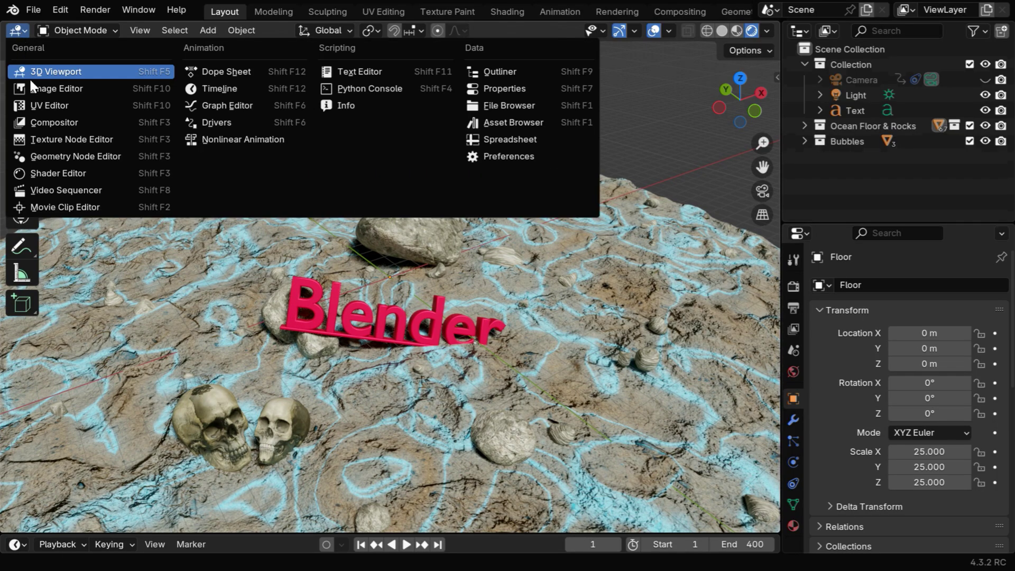
left_click(56, 174)
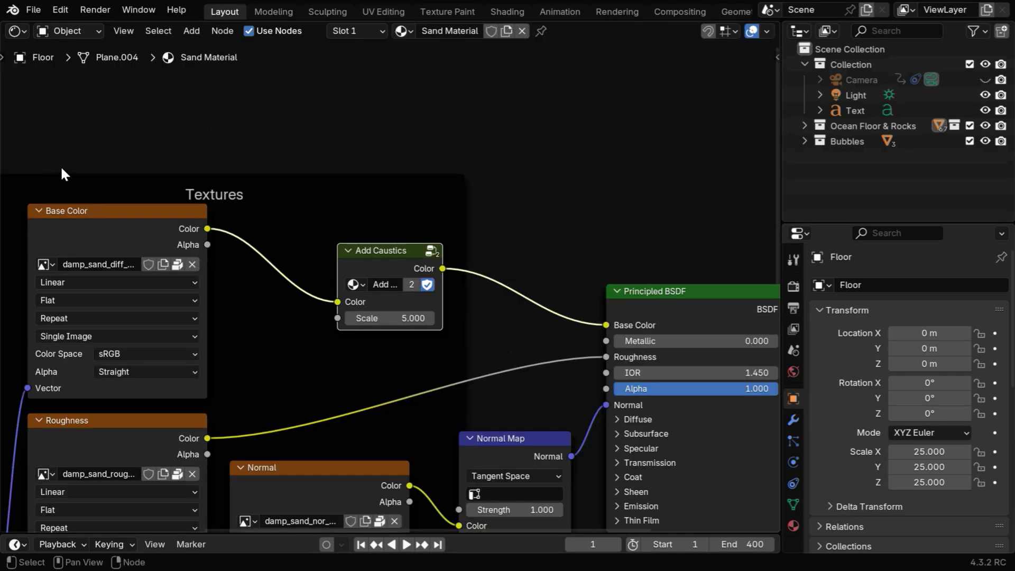
left_click(433, 251)
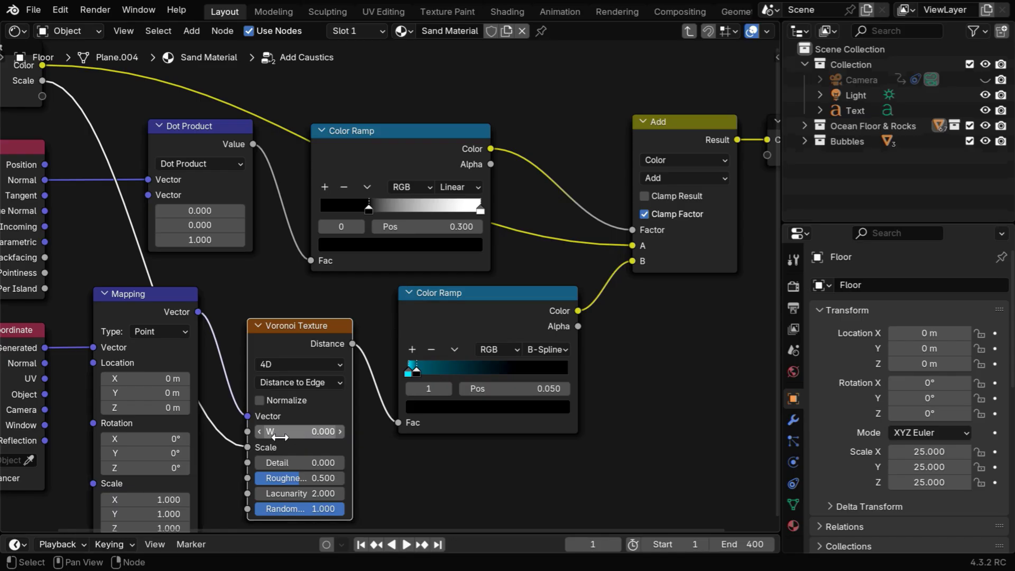
right_click(305, 431)
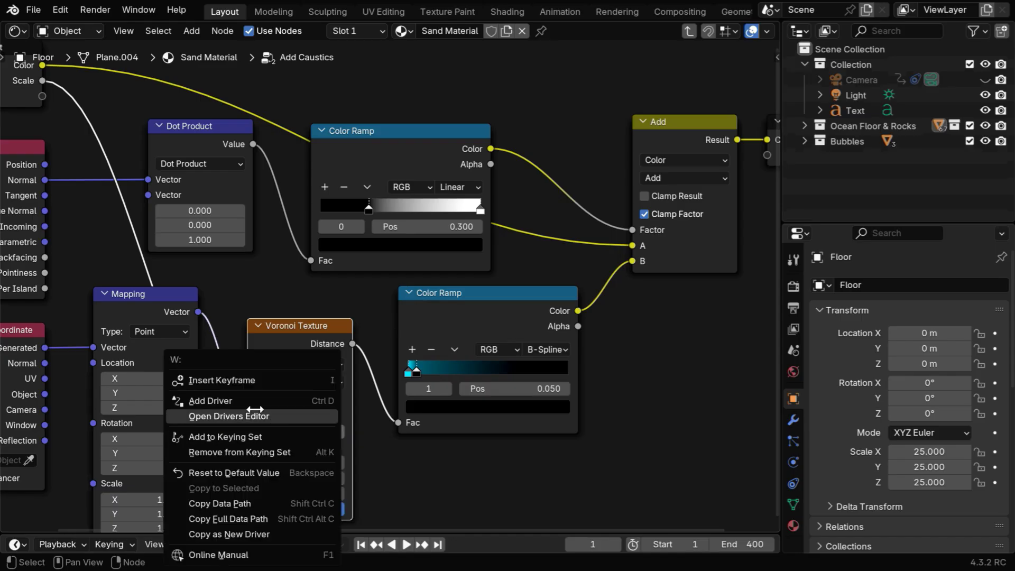
left_click(211, 400)
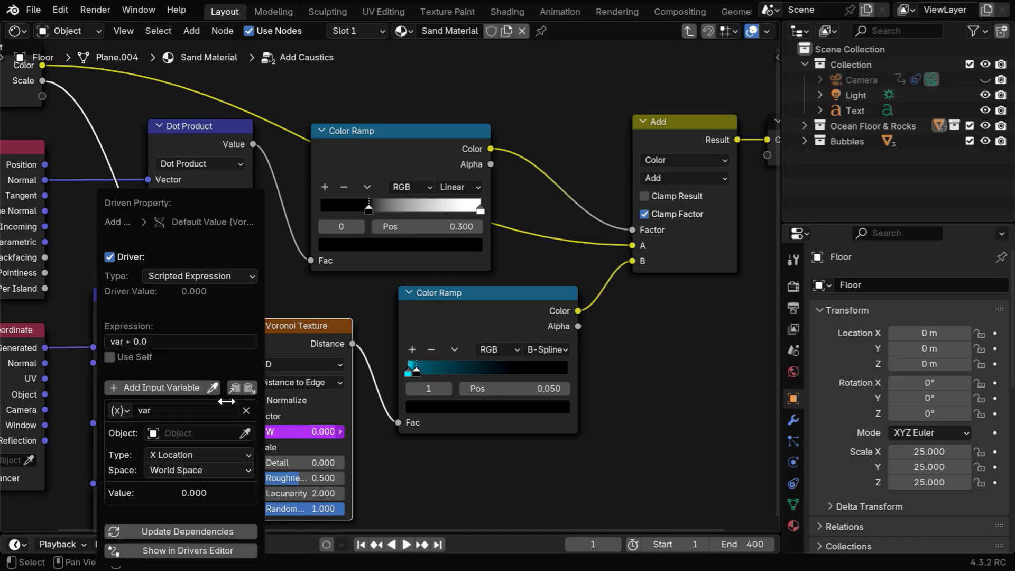
Remove the input variable from the W driver and set its expression to frame / 250
left_click(244, 410)
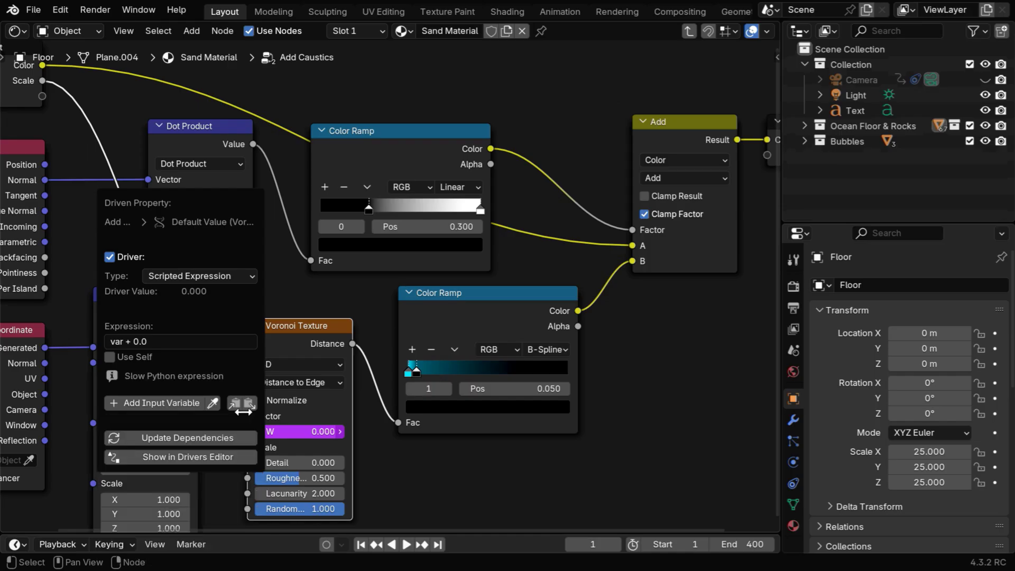
left_click(169, 342)
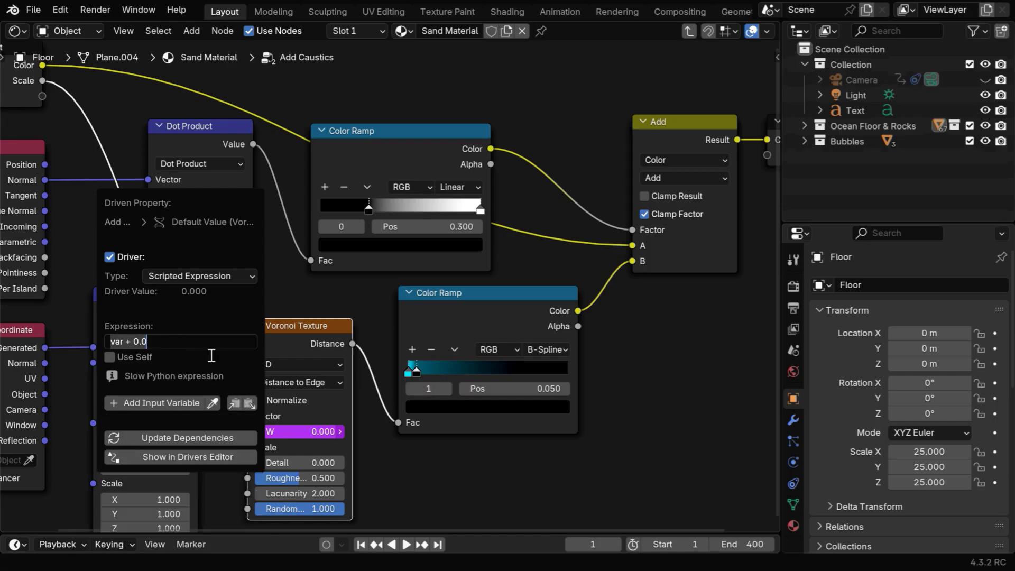
type("frame / 250")
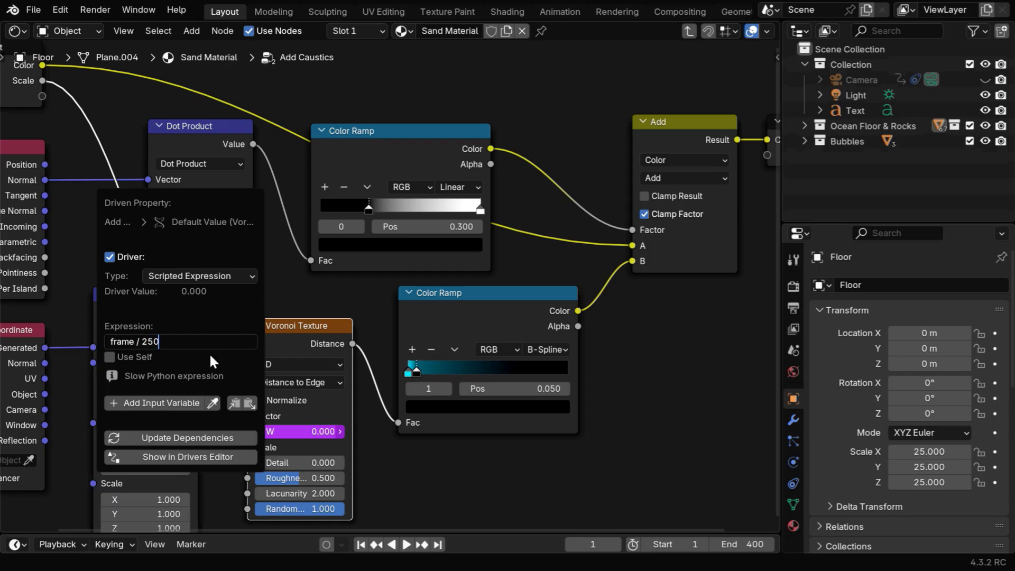
key("Return")
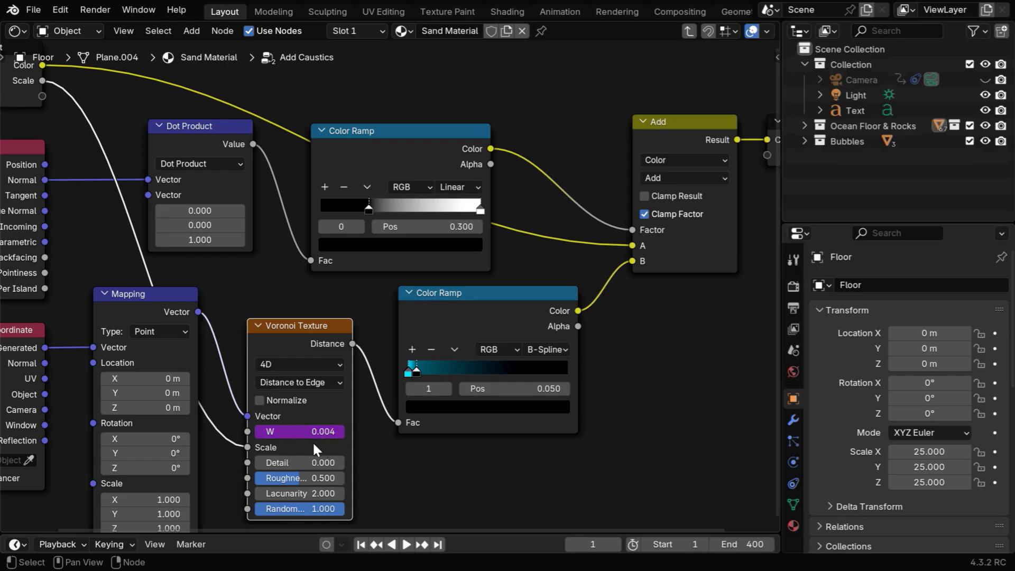
Check the driven W value at the last and first frames and play the caustics animation in the 3D Viewport
left_click(439, 545)
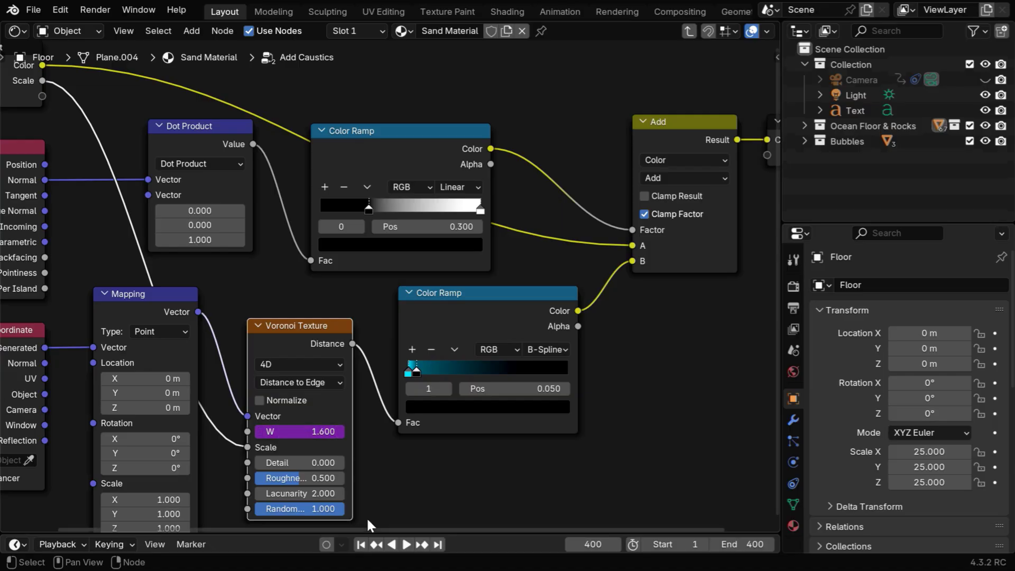
left_click(361, 544)
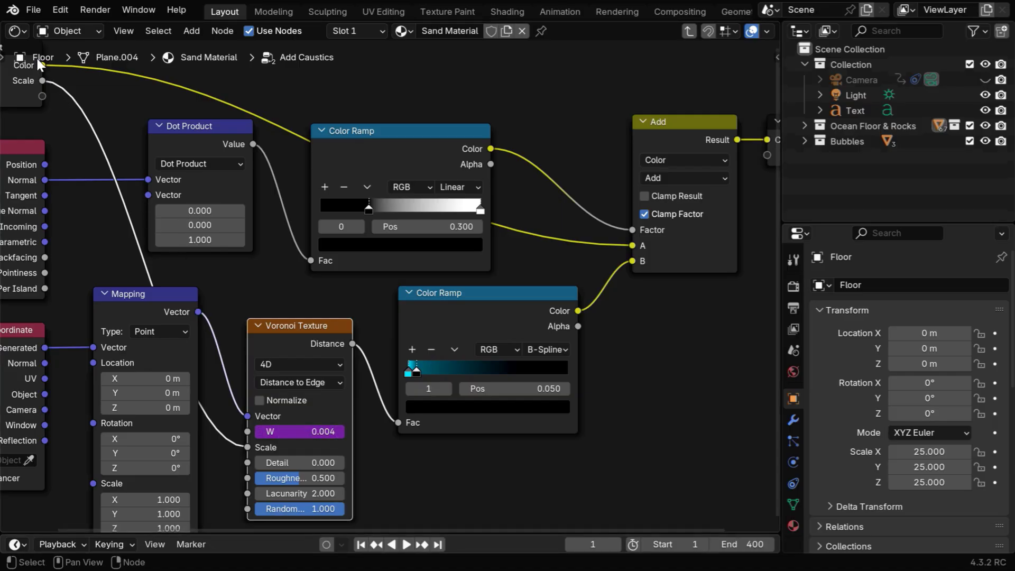
left_click(24, 32)
left_click(43, 70)
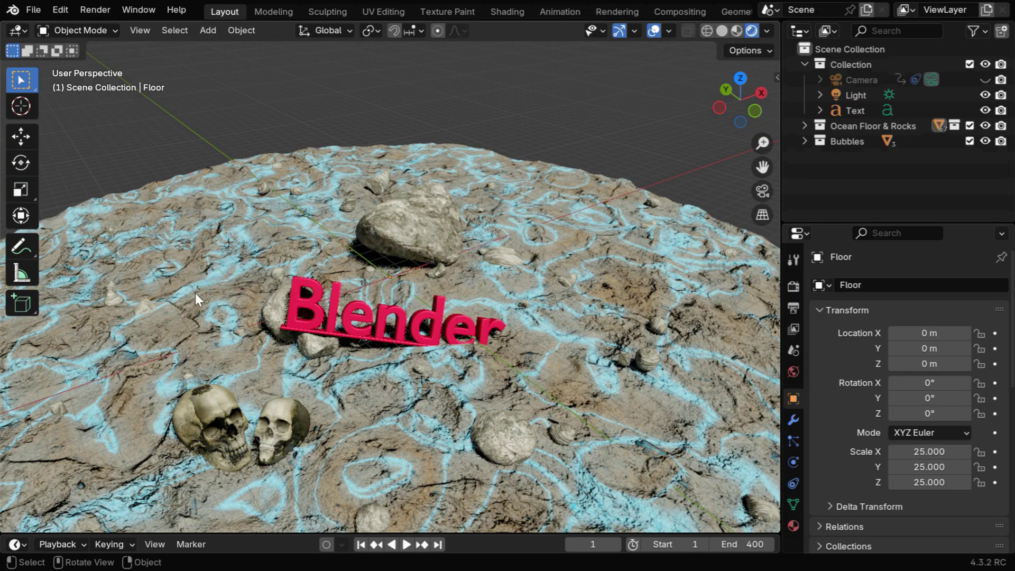
left_click(406, 544)
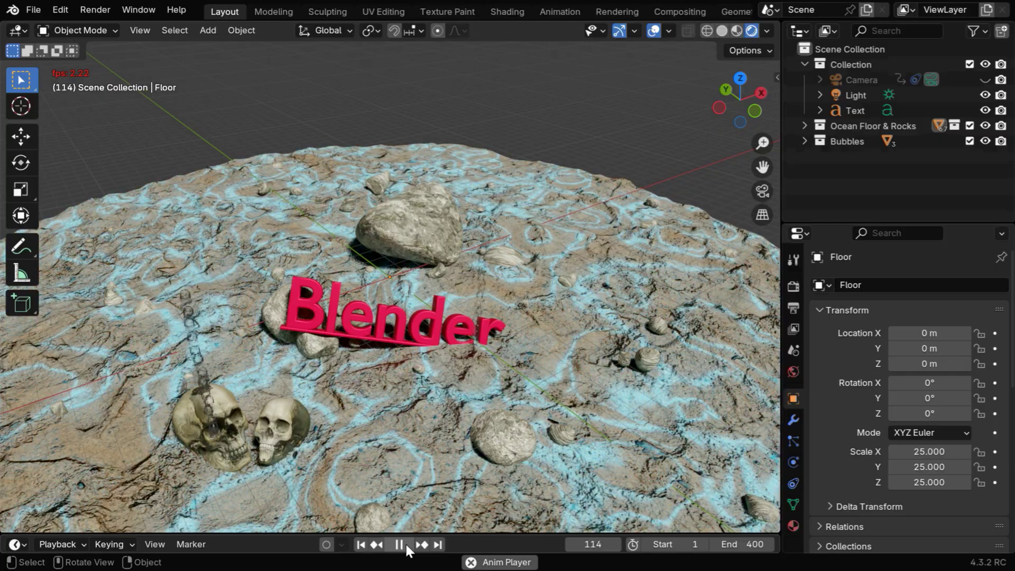
left_click(405, 543)
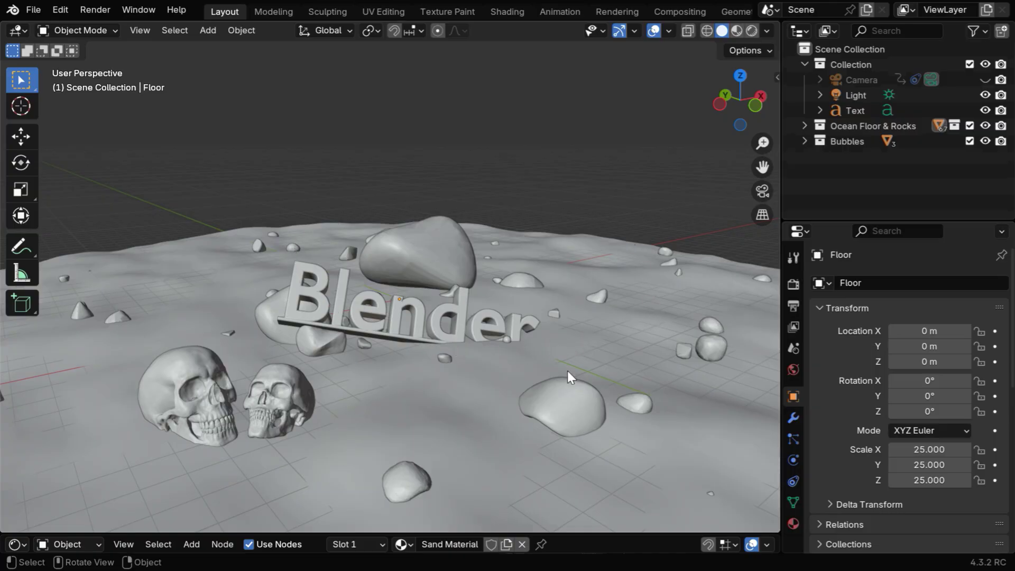
Add an ico sphere around the ocean floor and set its scale to 100 on all three axes
scroll(584, 287, "down", 6)
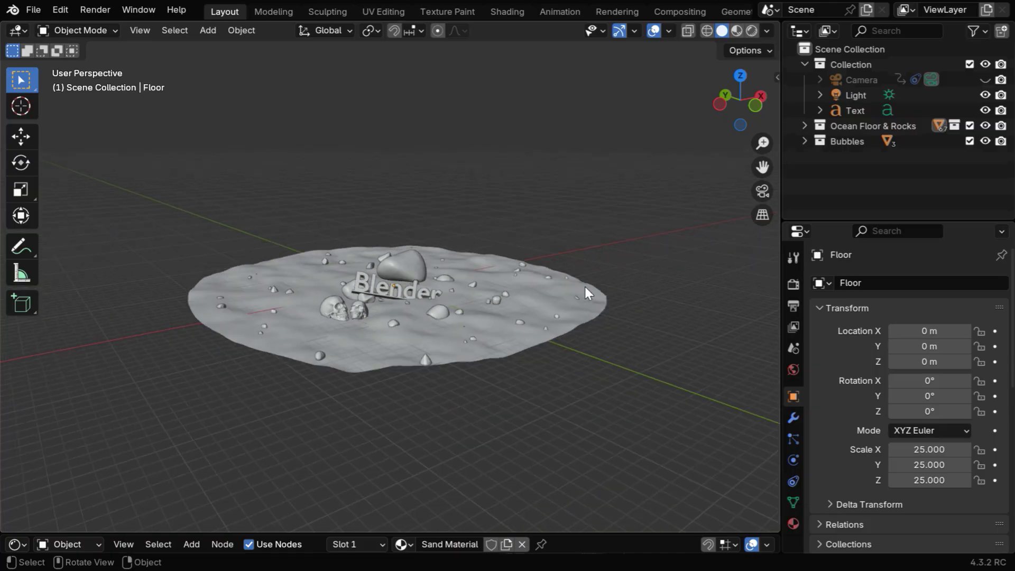
left_click(212, 30)
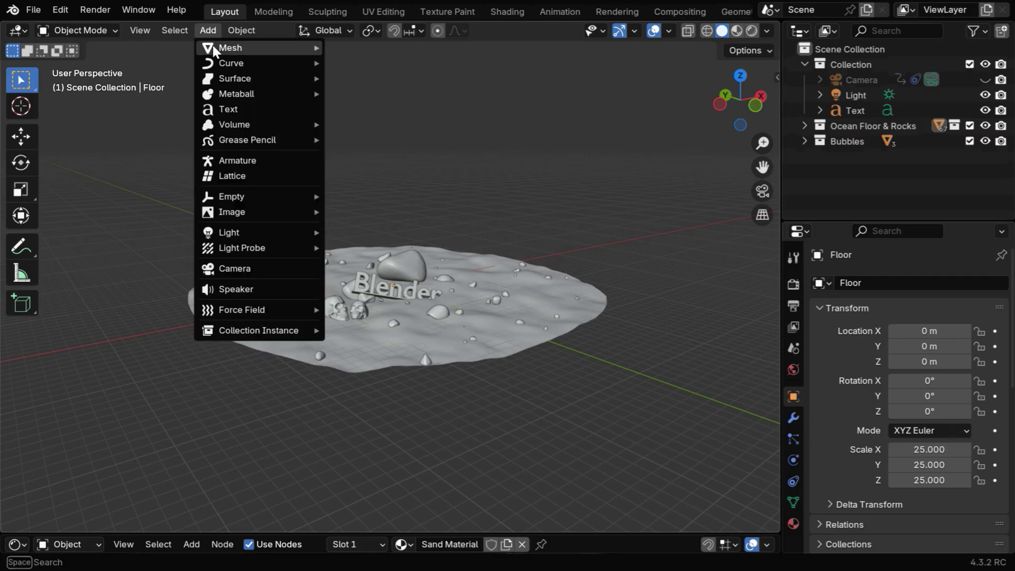
mouse_move(212, 45)
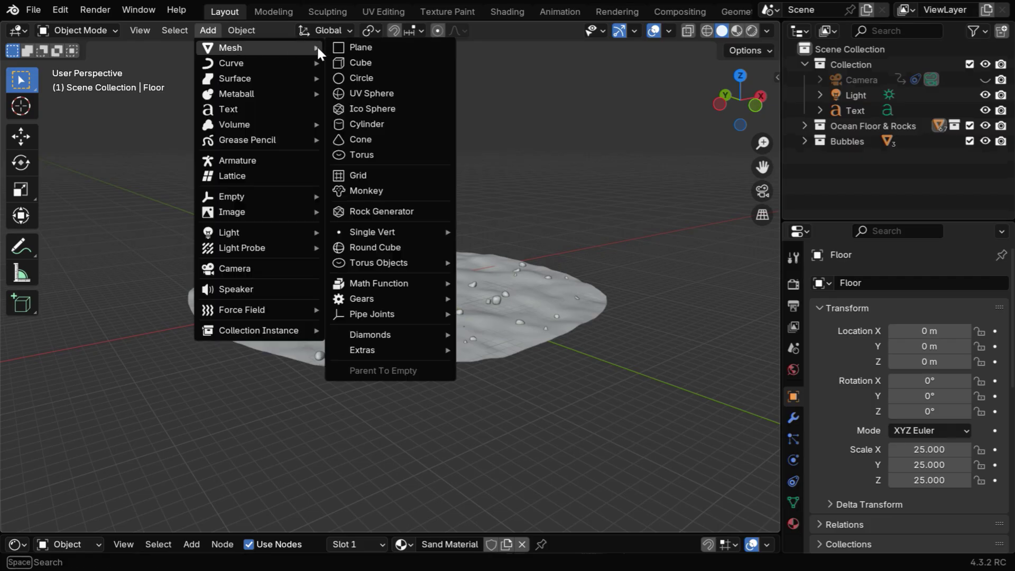
left_click(401, 108)
left_click_drag(928, 449, 928, 479)
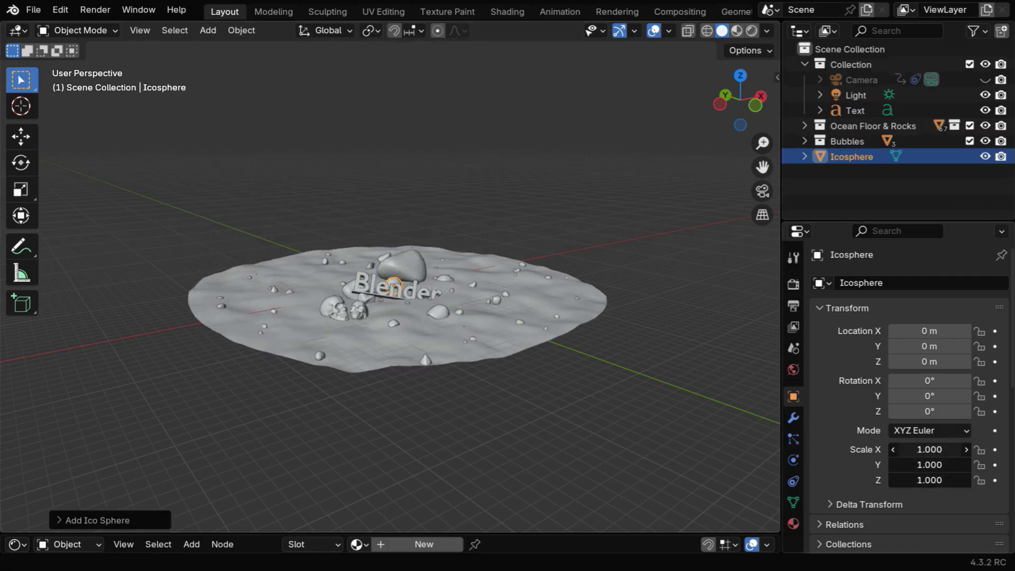
type("100")
key("Return")
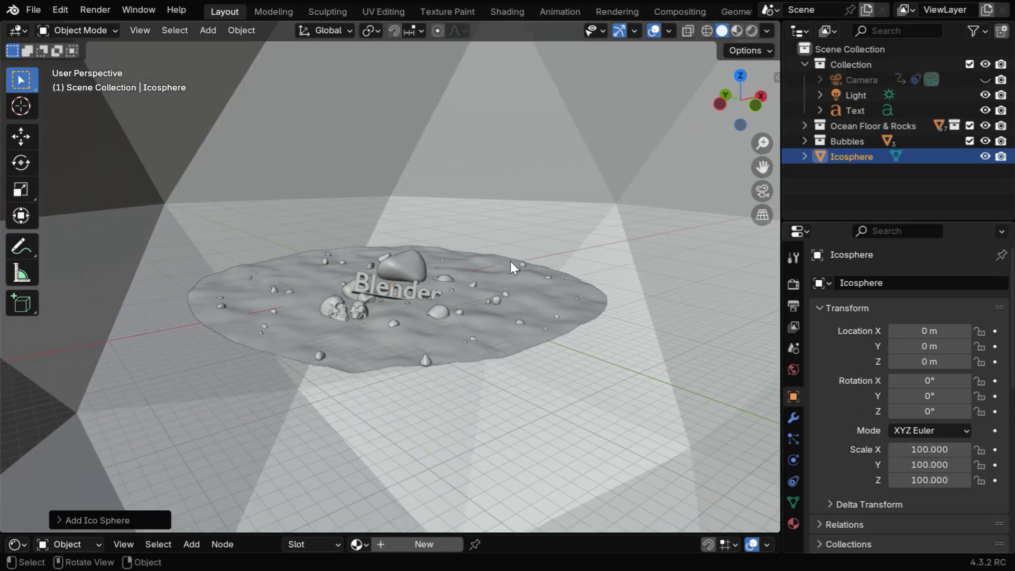
Create a new material for the icosphere in an enlarged Shader Editor and delete its Principled BSDF node
scroll(478, 246, "down", 10)
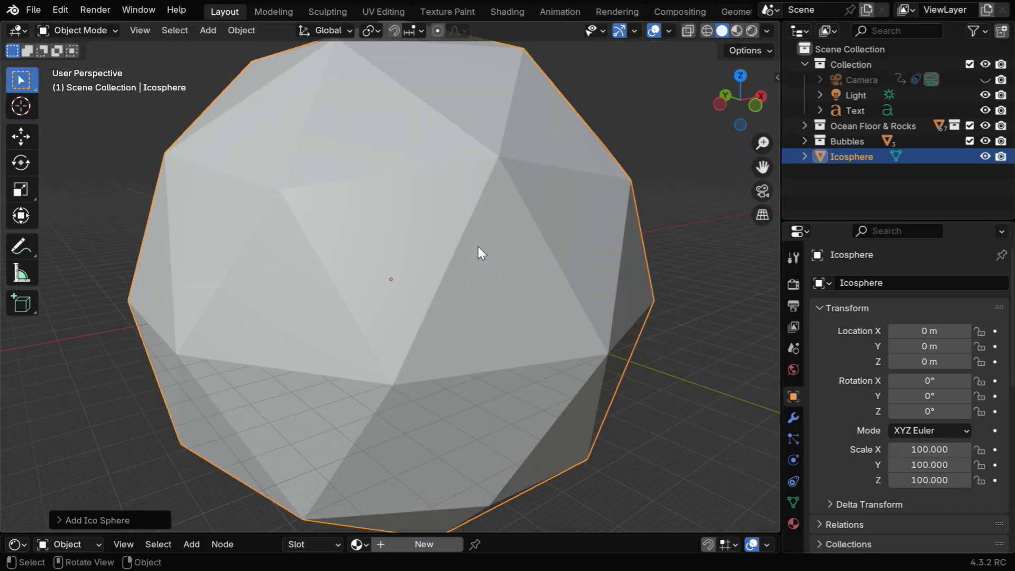
scroll(478, 247, "down", 4)
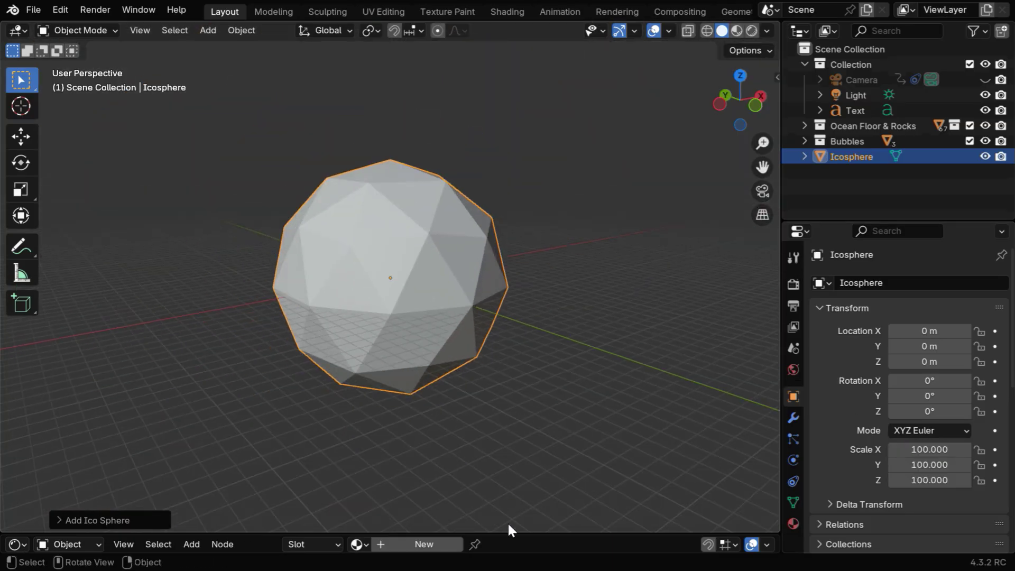
left_click_drag(507, 533, 481, 280)
left_click(416, 294)
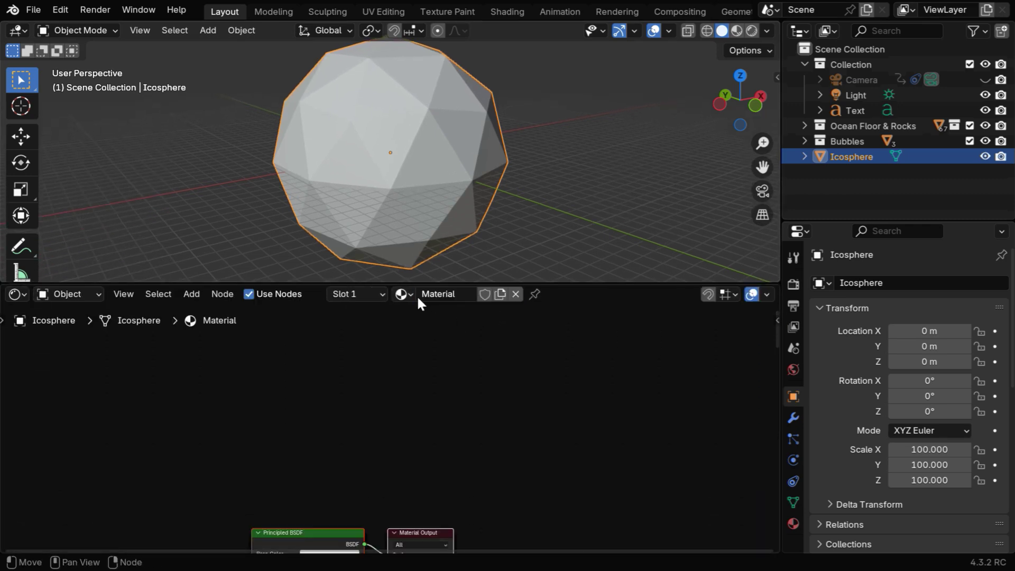
left_click_drag(341, 531, 652, 341)
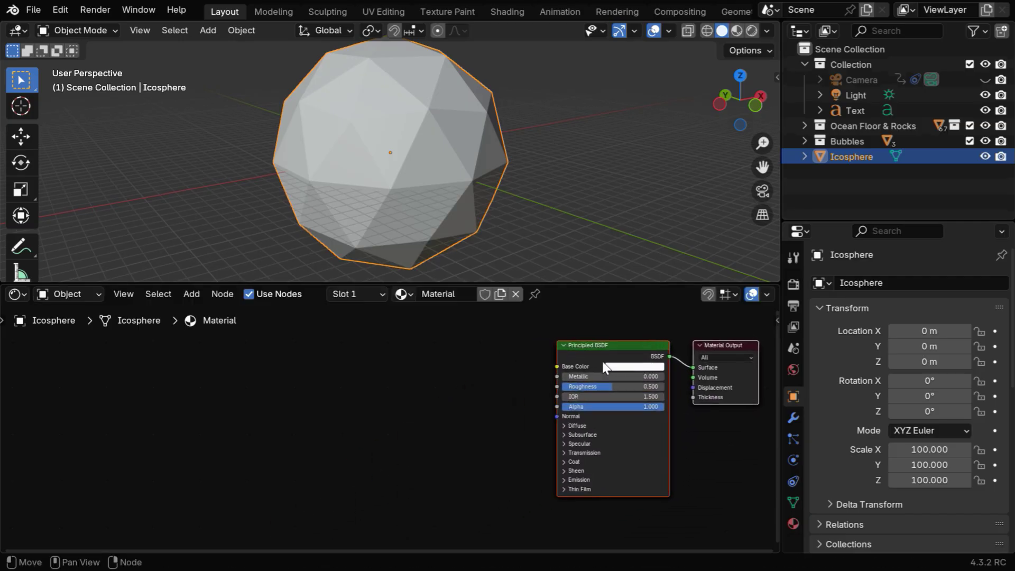
key("x")
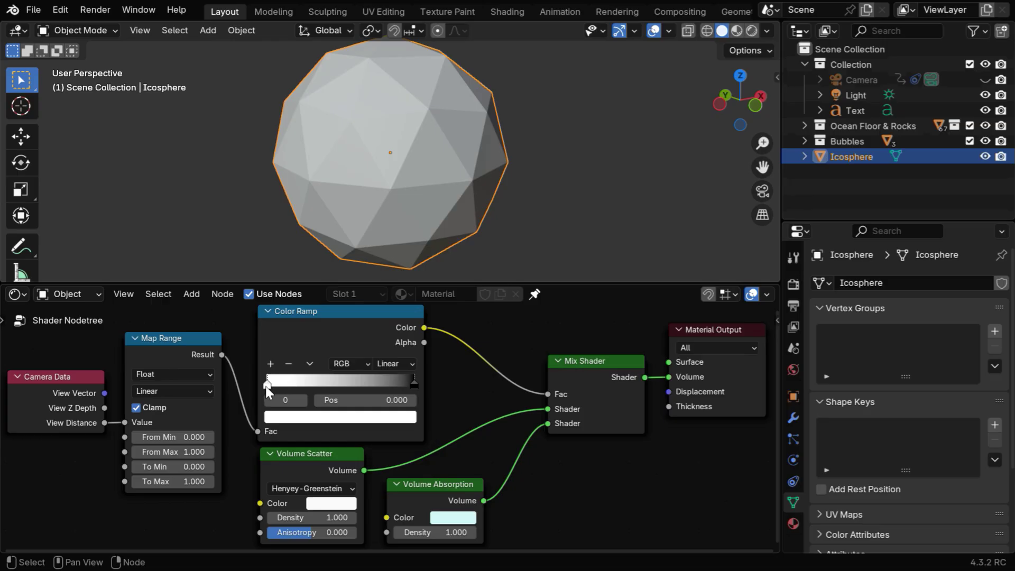
Select the Color Ramp's black stop and show the scene through the camera with Rendered shading
left_click(413, 385)
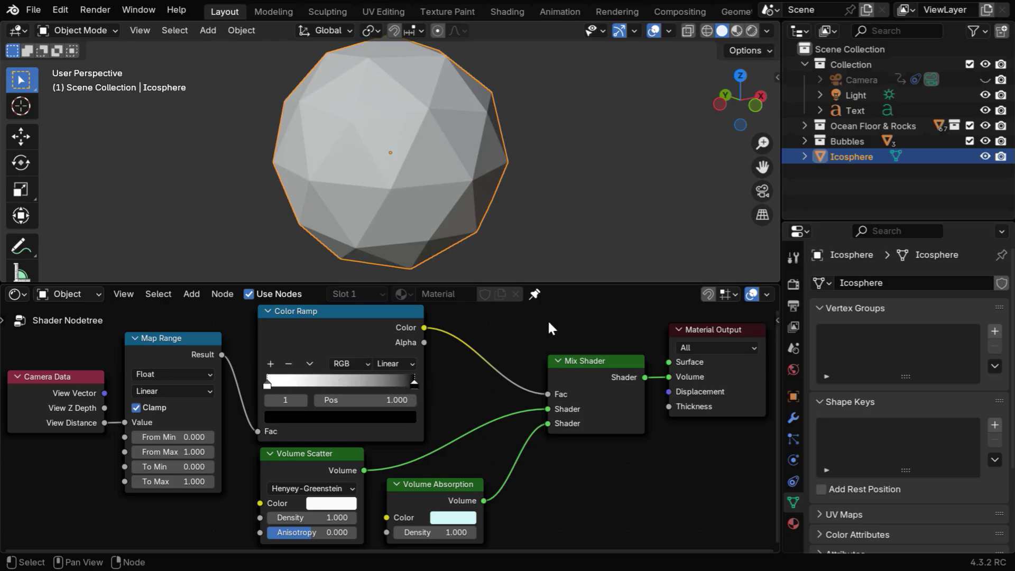
left_click(754, 194)
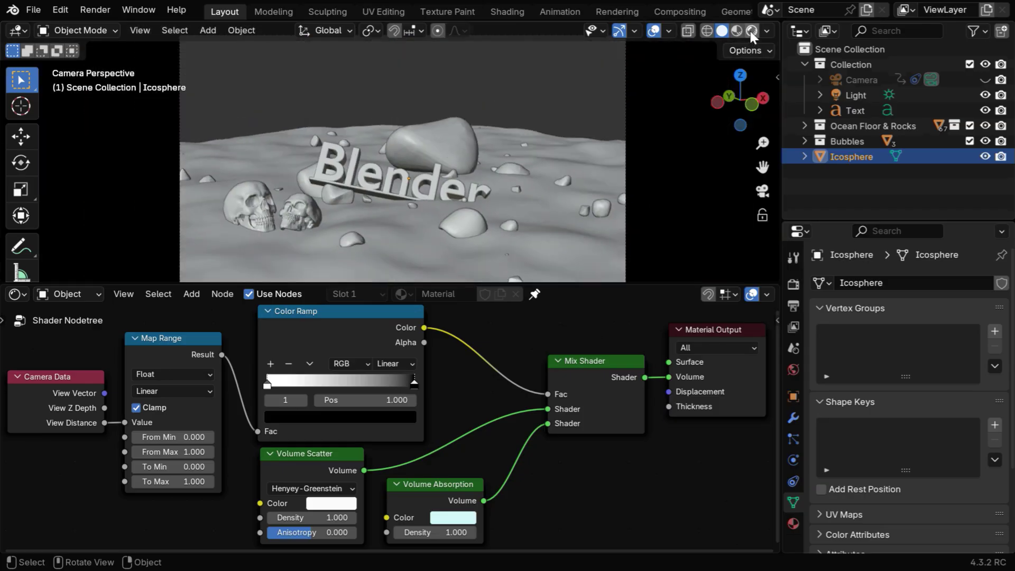
left_click(751, 31)
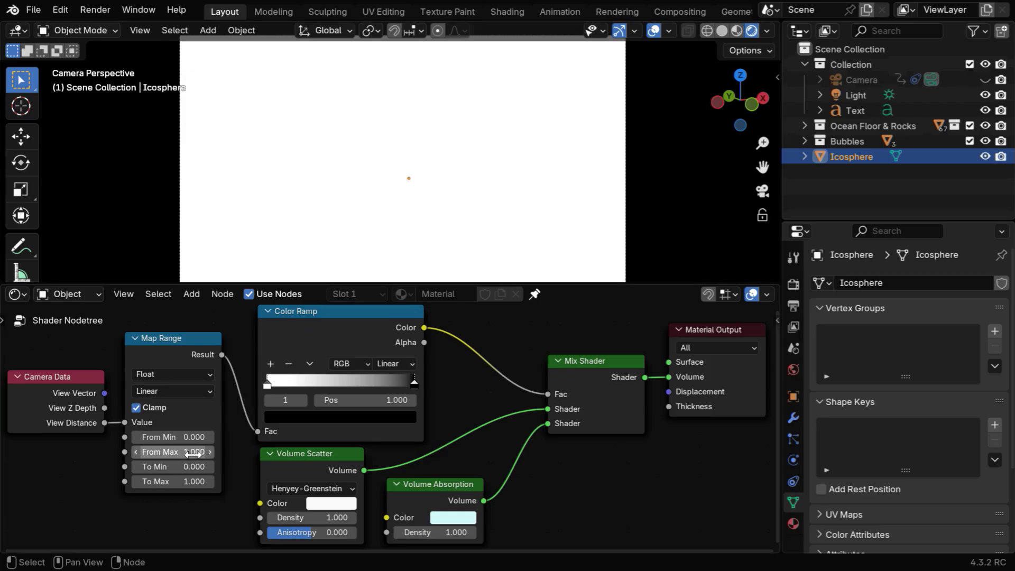
Set the Map Range node's From Min to 20 and From Max to 100
left_click(188, 439)
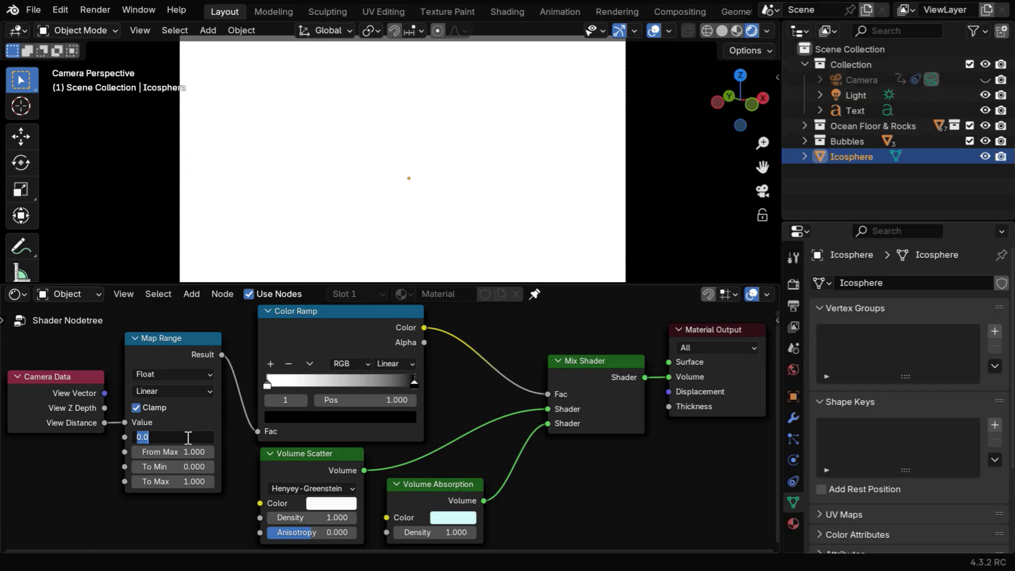
type("20")
key("Return")
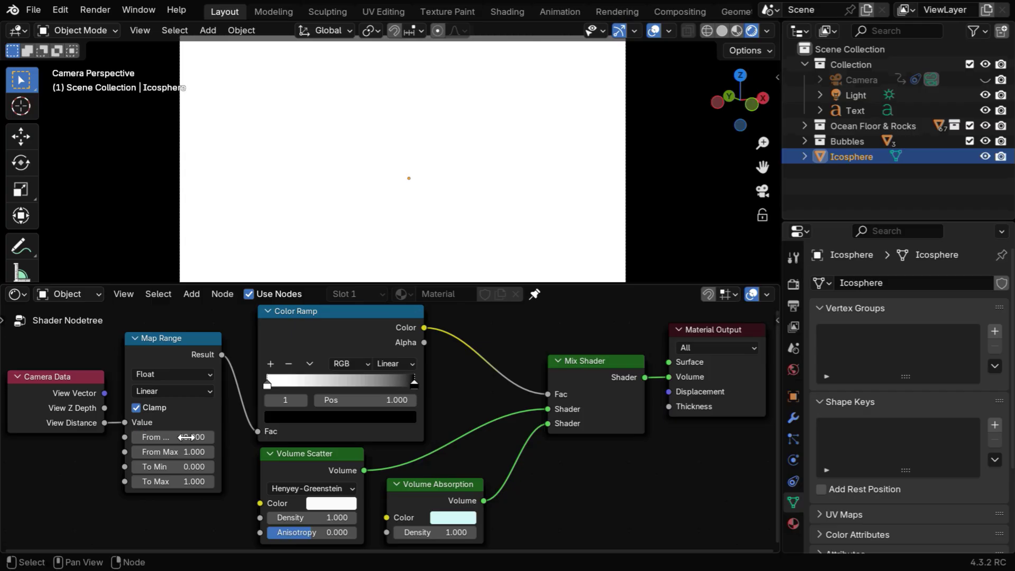
left_click(185, 451)
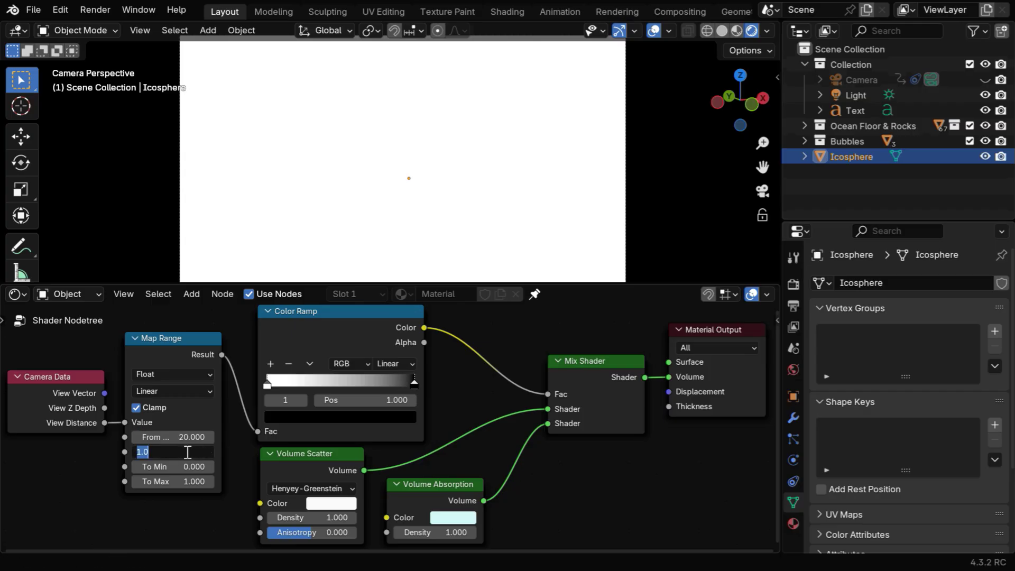
type("100")
key("Return")
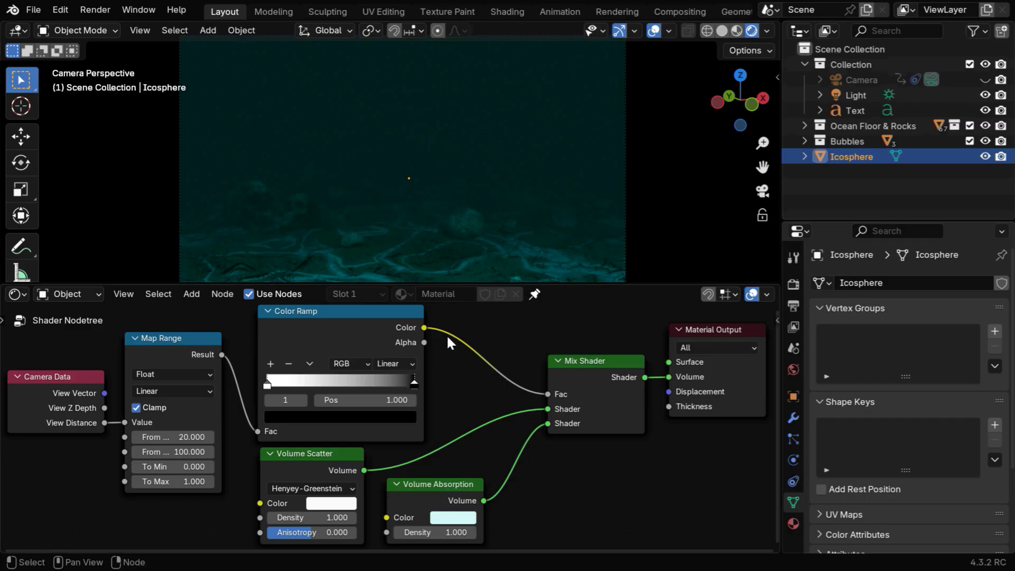
Set the Volume Absorption density to 0.5 and the Volume Scatter density to 0.2
left_click(452, 532)
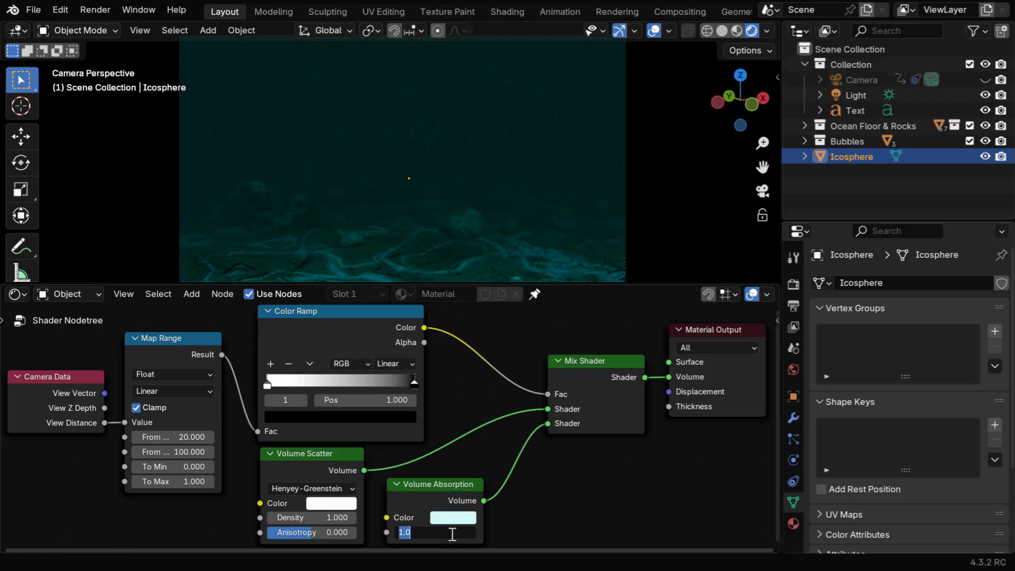
type("0.5")
key("Return")
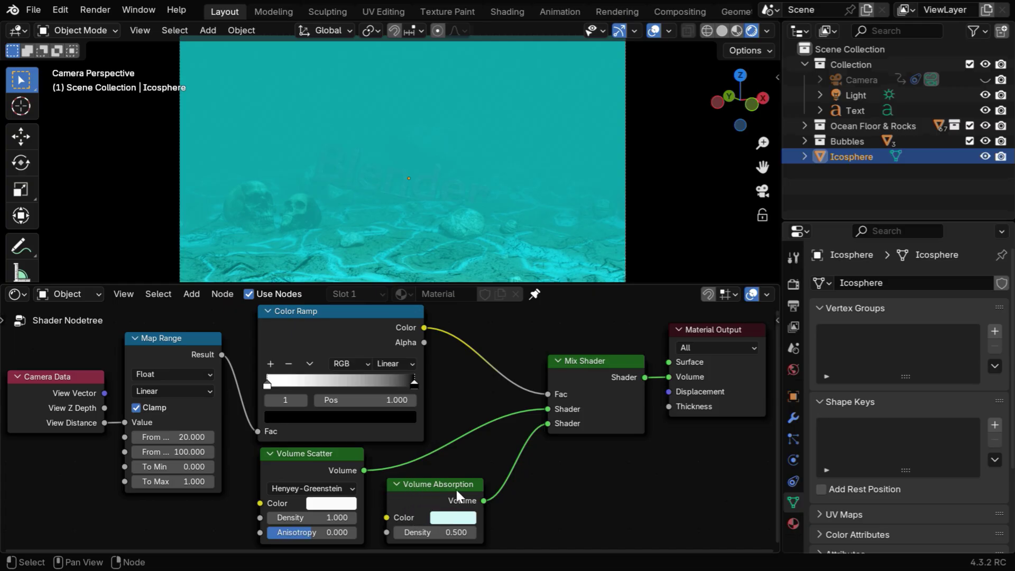
left_click(338, 517)
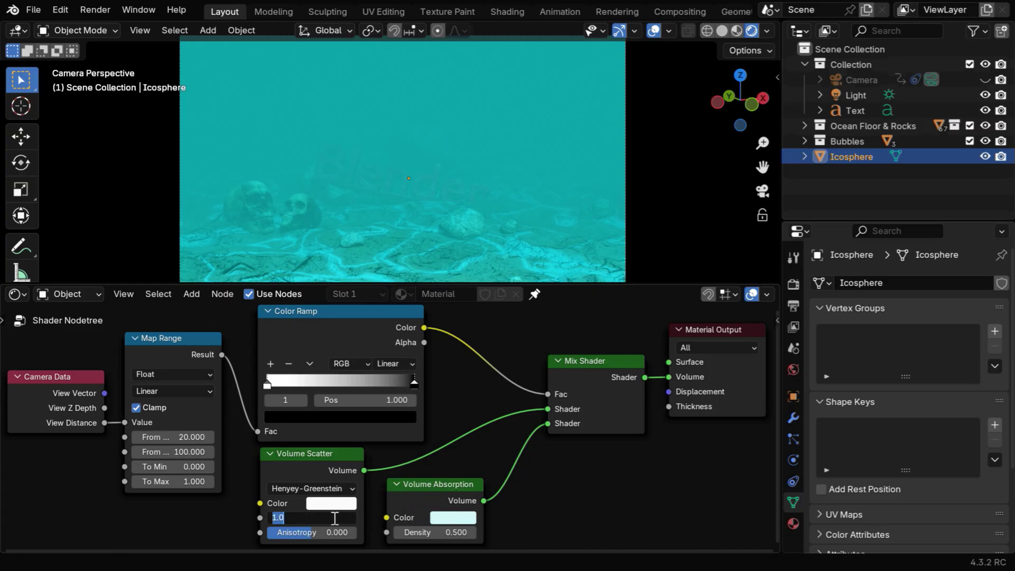
type("0.2")
key("Return")
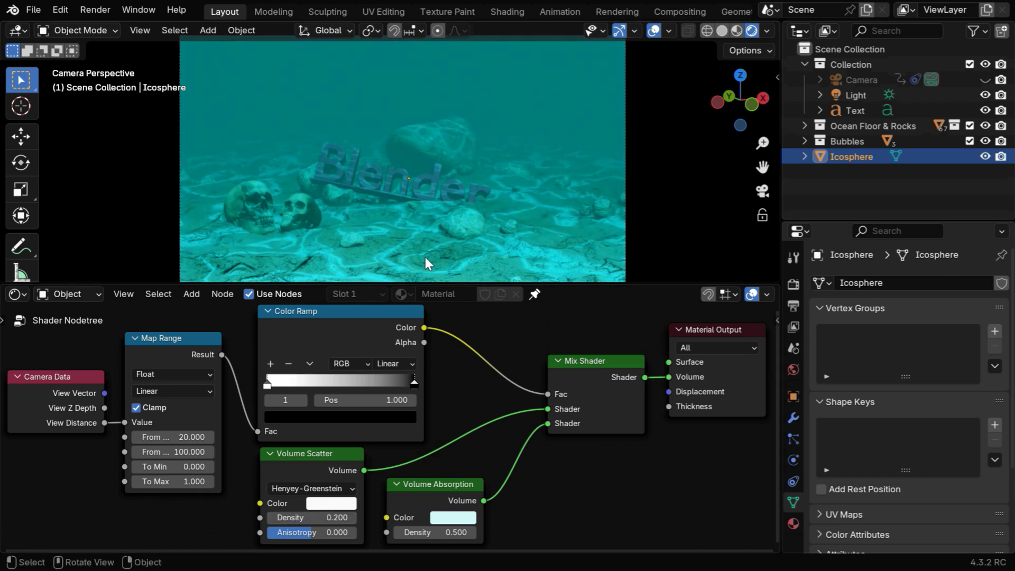
Set the Volume Scatter node's anisotropy to 0.9
left_click(334, 531)
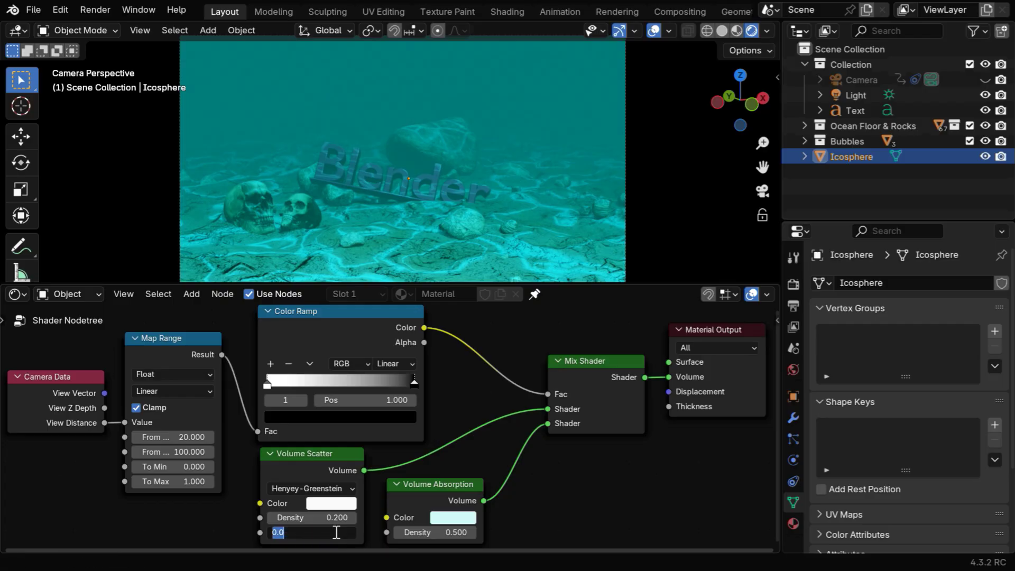
type(".9")
key("Return")
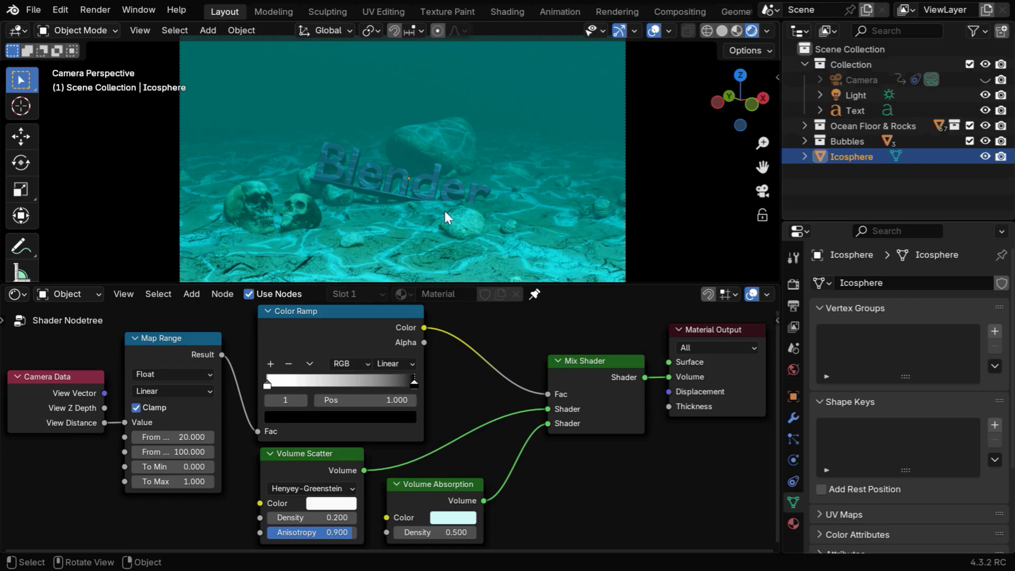
Try a more saturated turquoise for the Volume Absorption color, with hue 0.471 and saturation 0.634, and undo the change
left_click(470, 518)
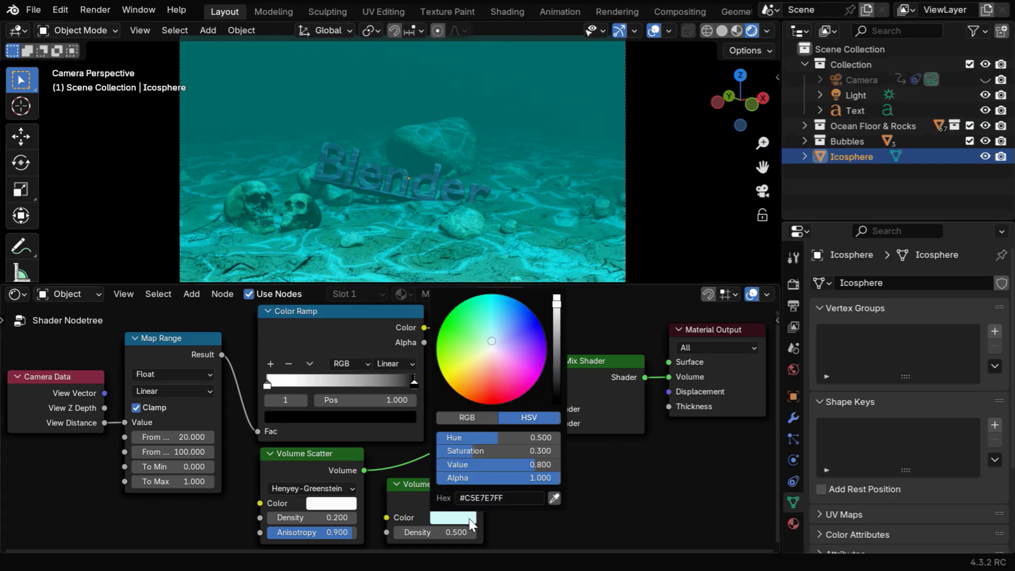
left_click(488, 329)
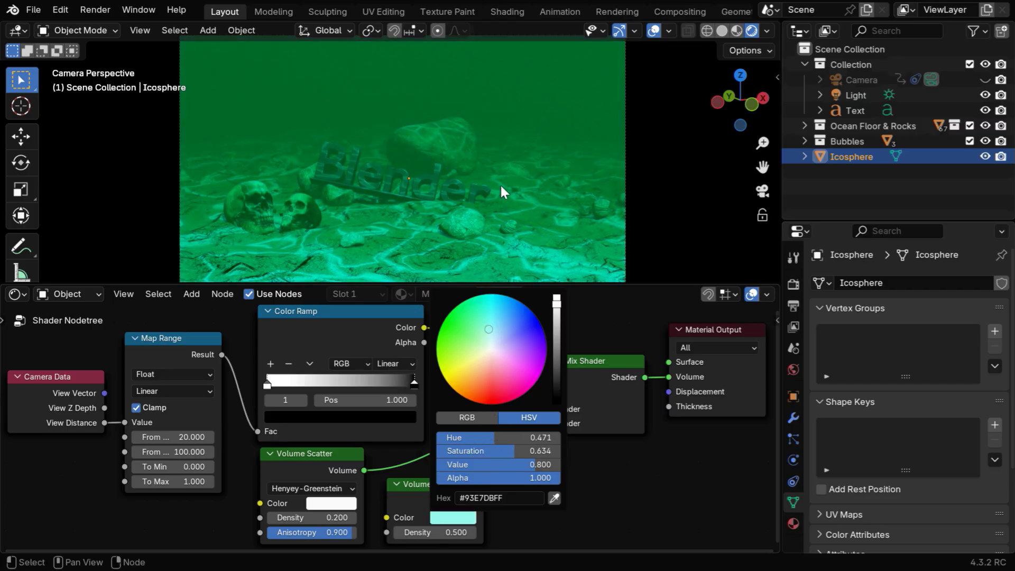
left_click(604, 521)
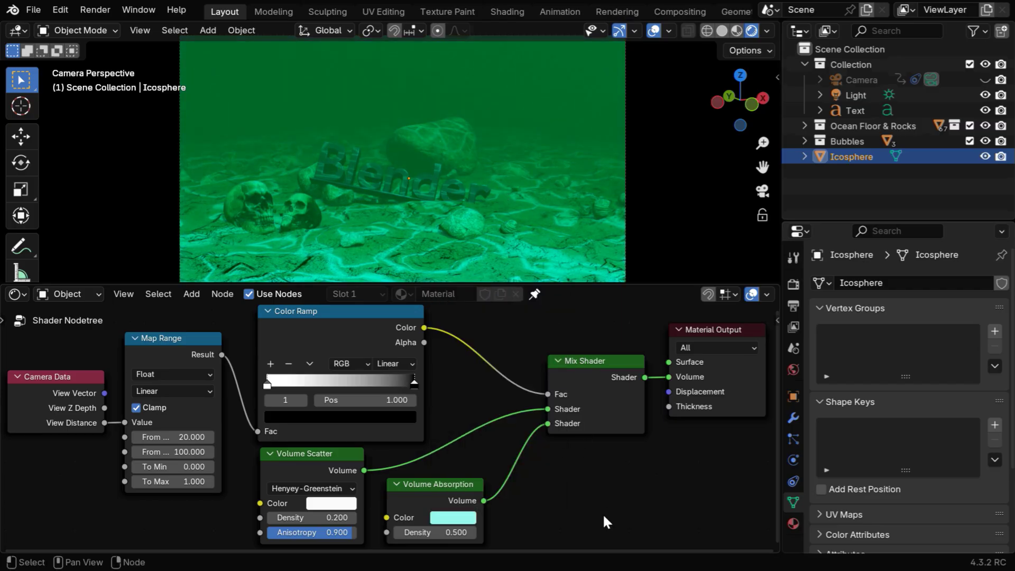
key("ctrl+z")
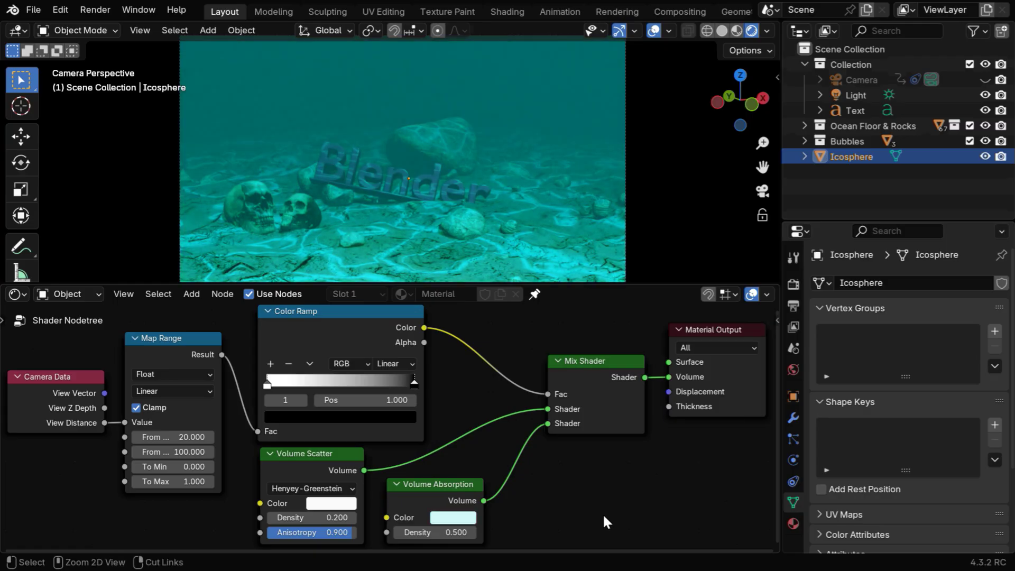
Check the sun light's strength and the EEVEE volume render settings, including the volume Resolution options
left_click(853, 95)
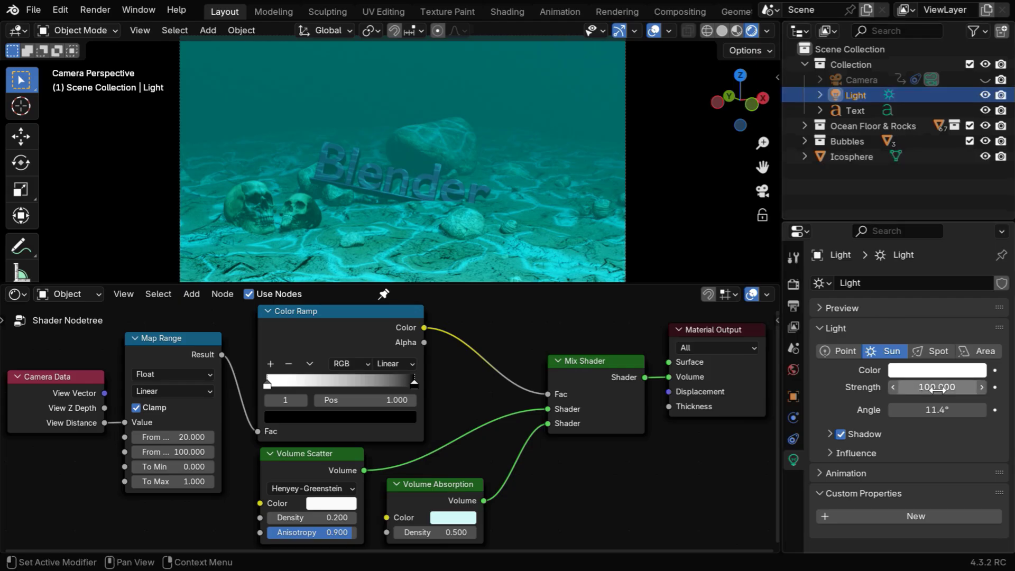
left_click(794, 287)
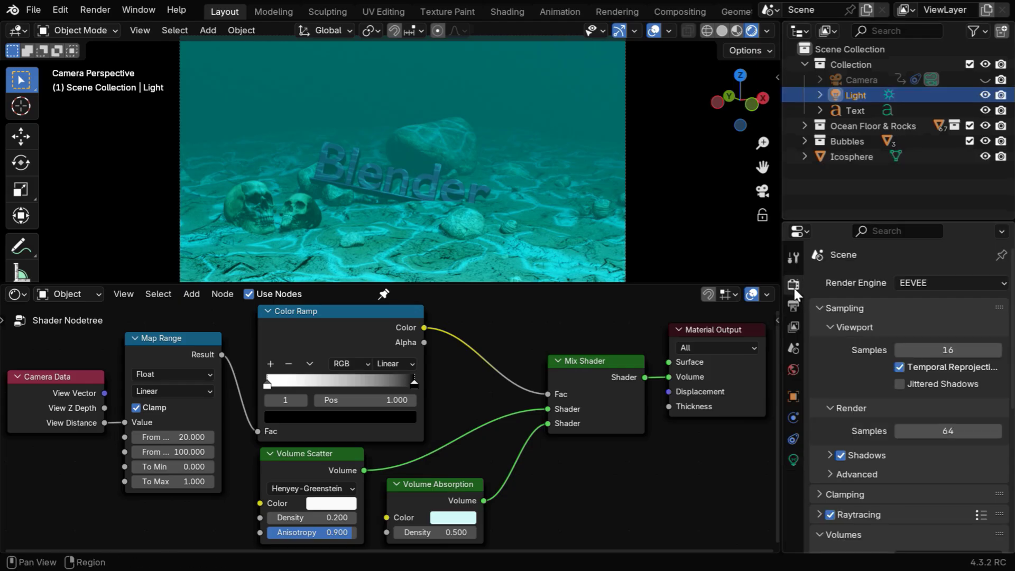
scroll(902, 394, "down", 8)
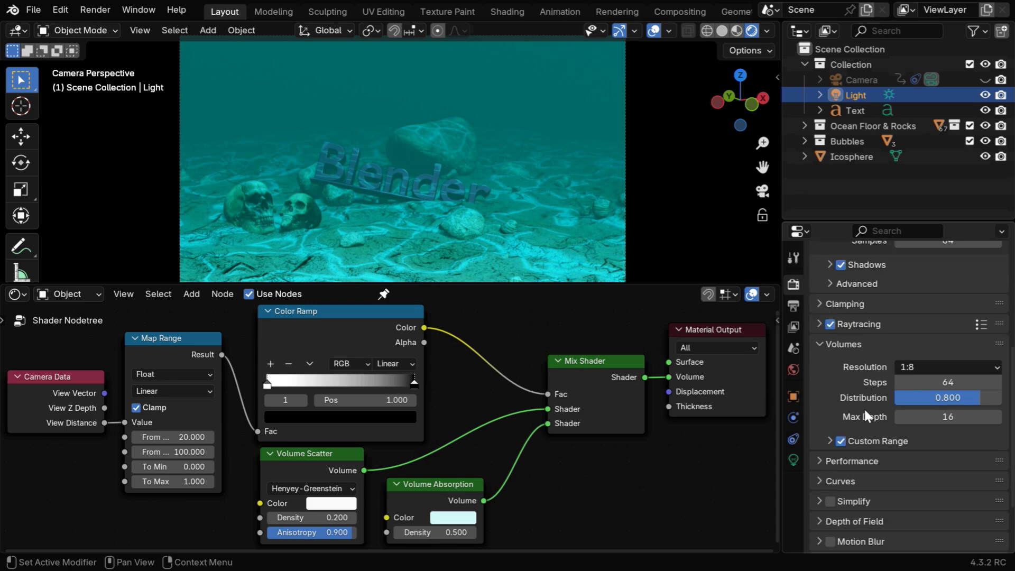
left_click(930, 366)
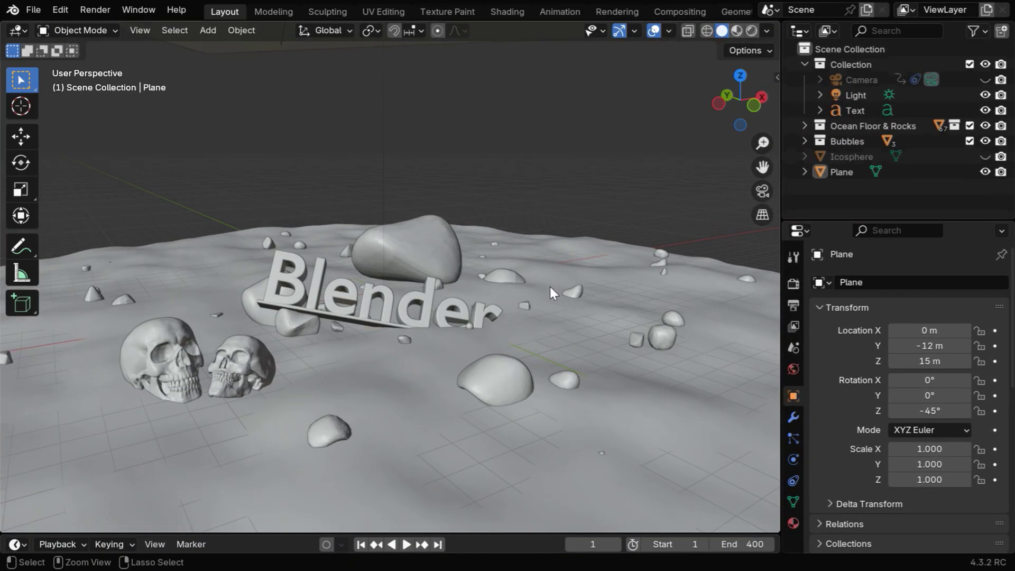
Examine the large perforated plane above the ocean floor and select the sun light above it
middle_click_drag(550, 286, 545, 457, "ctrl")
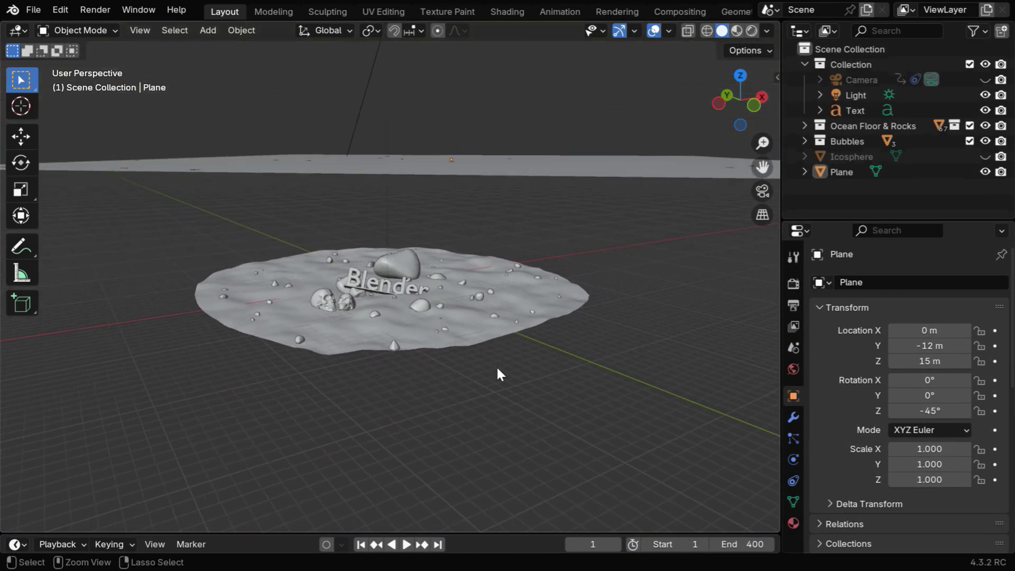
middle_click_drag(470, 328, 475, 349)
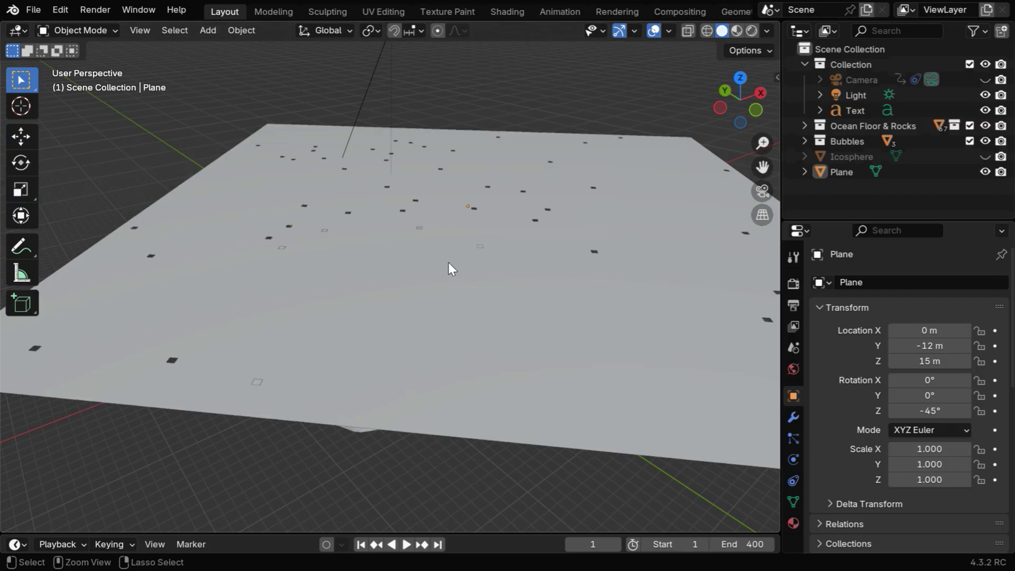
middle_click_drag(448, 263, 468, 328)
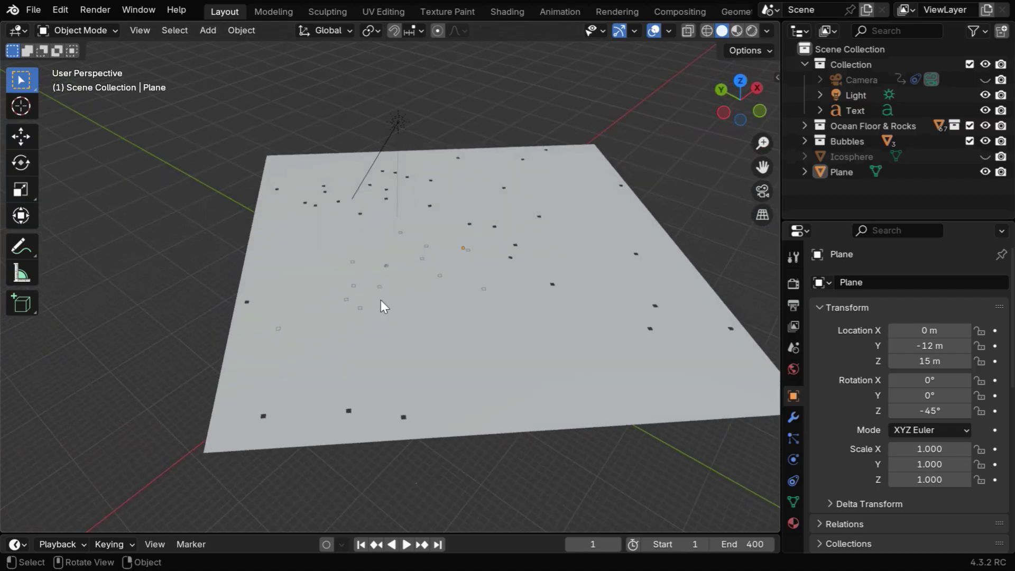
left_click(398, 123)
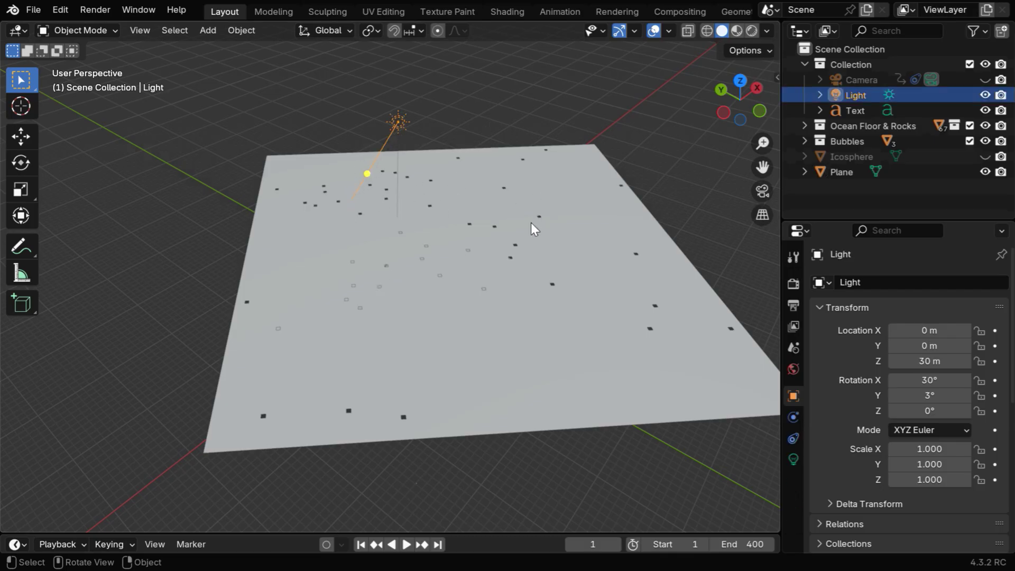
Select the plane, examine its transparent material nodes in the Shader Editor, and return to the 3D Viewport
left_click(452, 353)
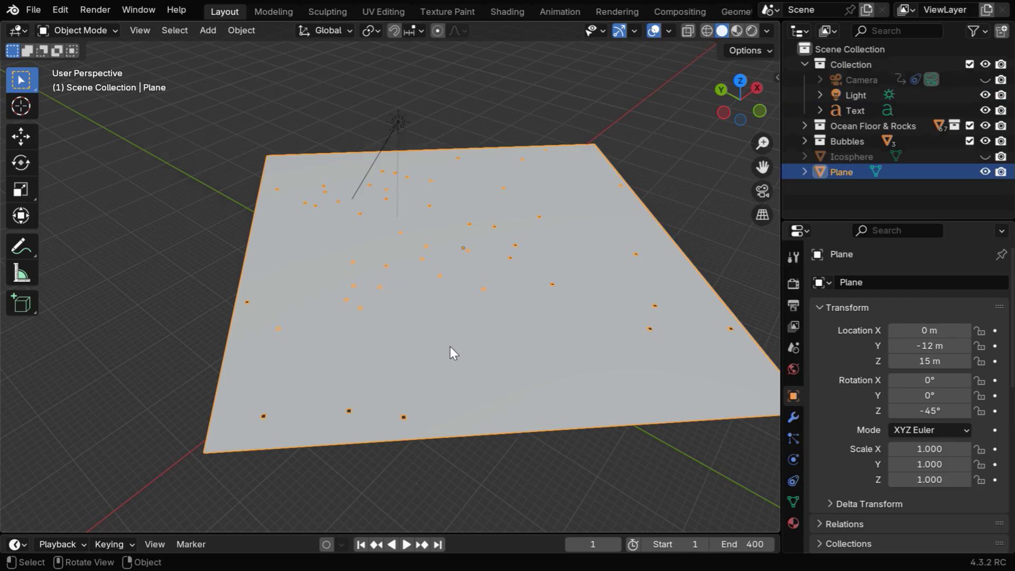
left_click(27, 30)
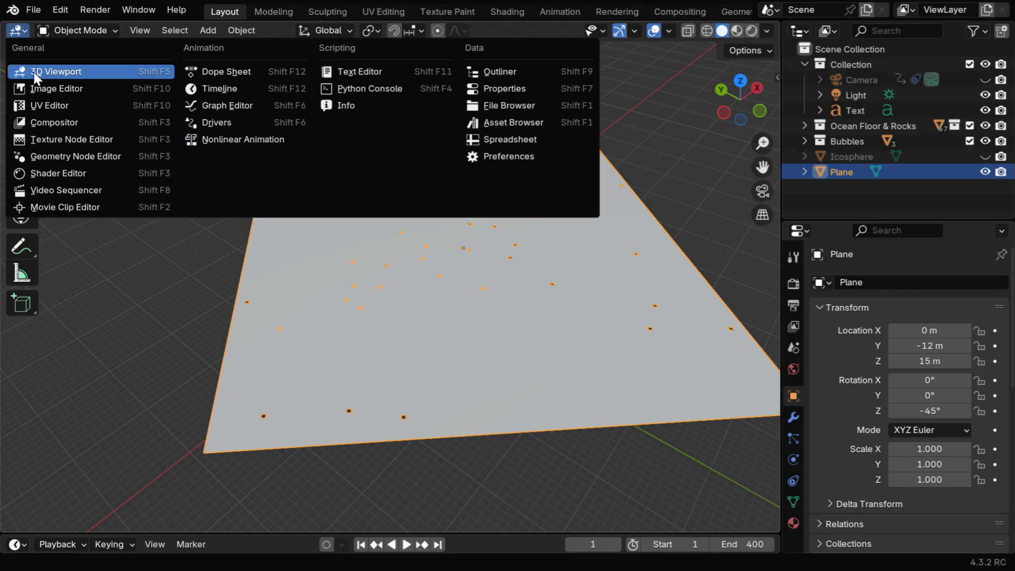
left_click(55, 168)
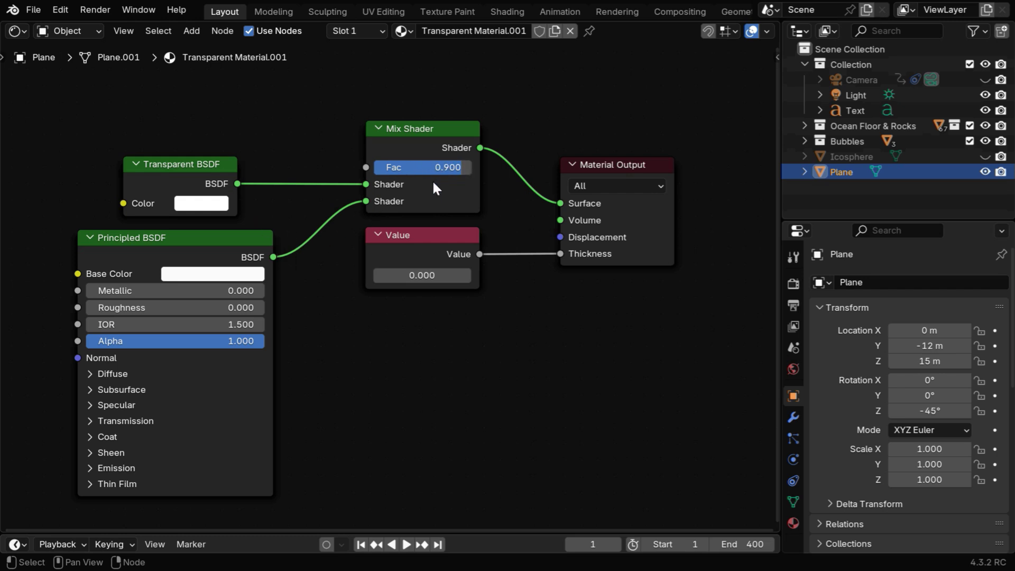
left_click(21, 30)
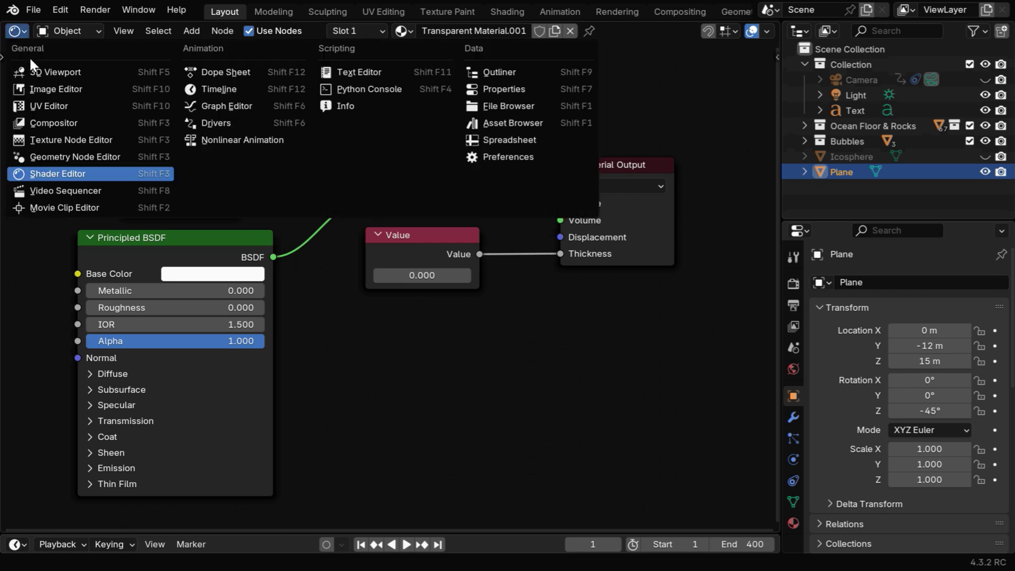
left_click(53, 72)
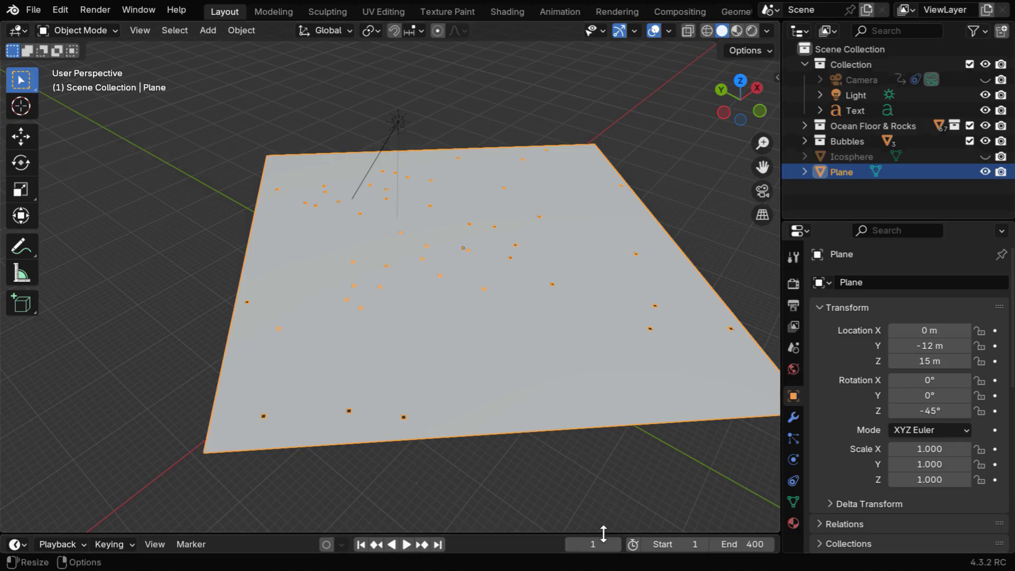
Keyframe the plane's X and Y location at frame 1, and again at frame 400 after moving it horizontally to about X -10.7 m, Y -2.1 m
left_click(994, 331)
left_click(994, 346)
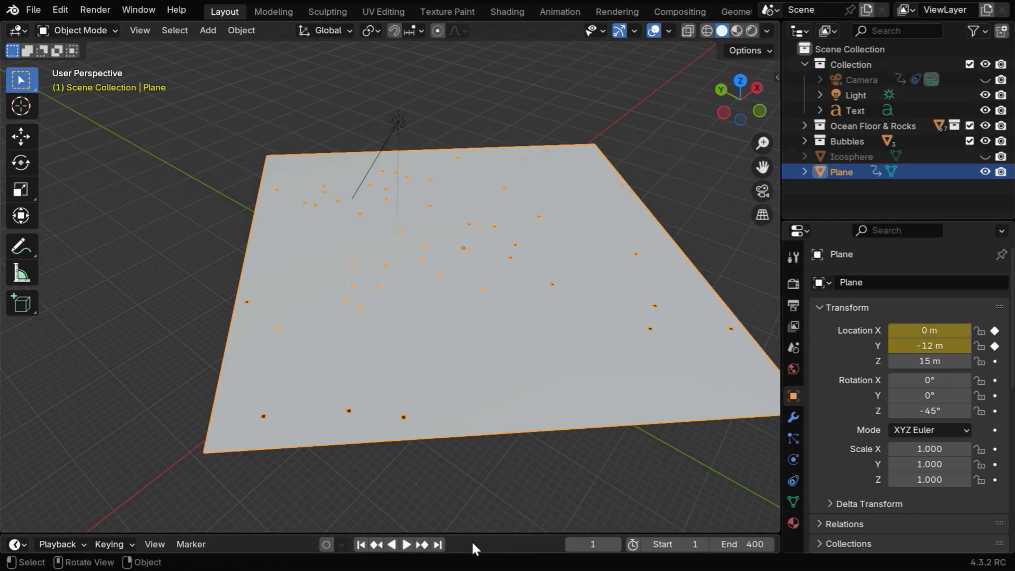
left_click(439, 545)
key("g")
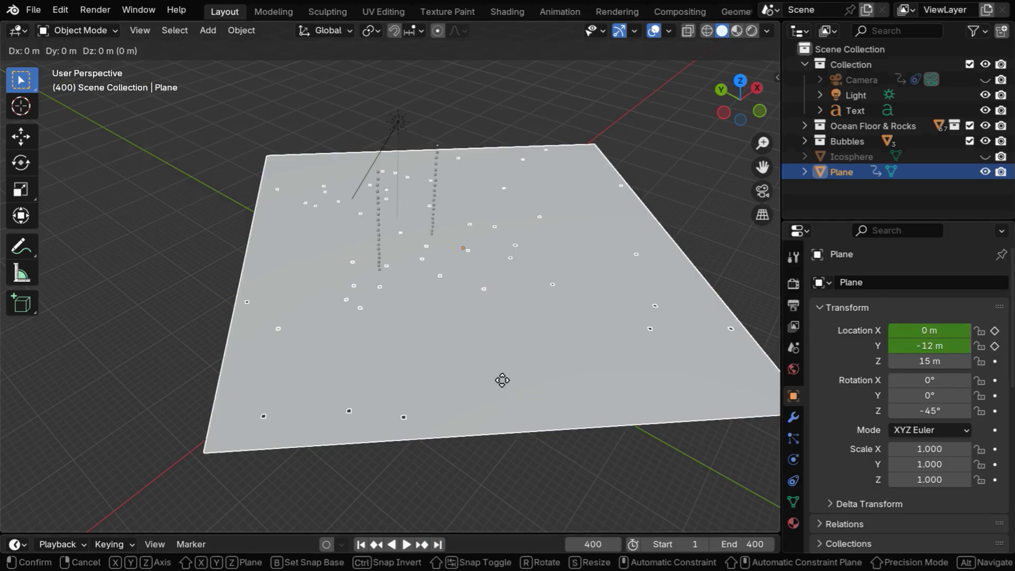
key("shift+z")
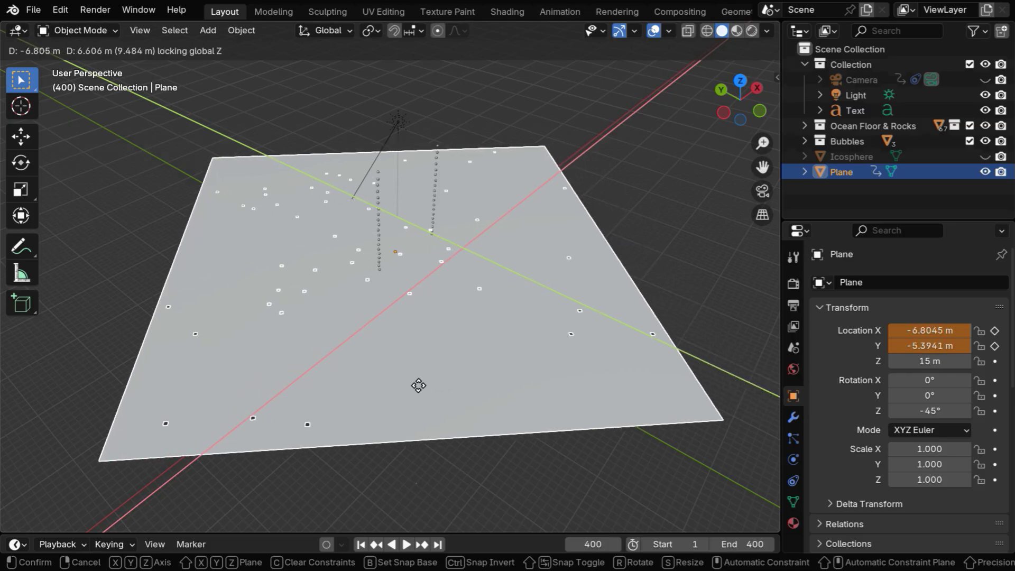
left_click(398, 388)
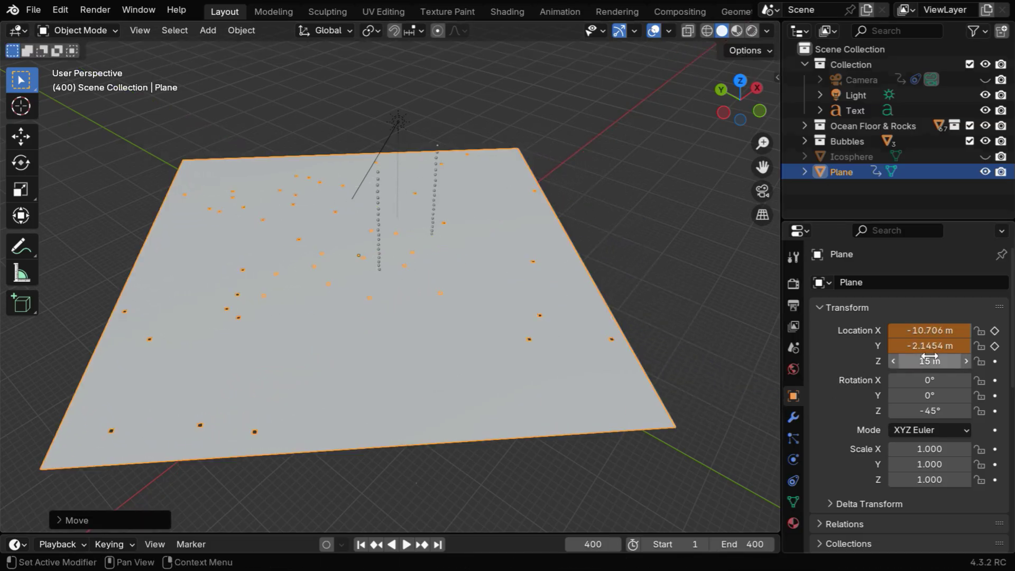
left_click(995, 331)
left_click(994, 346)
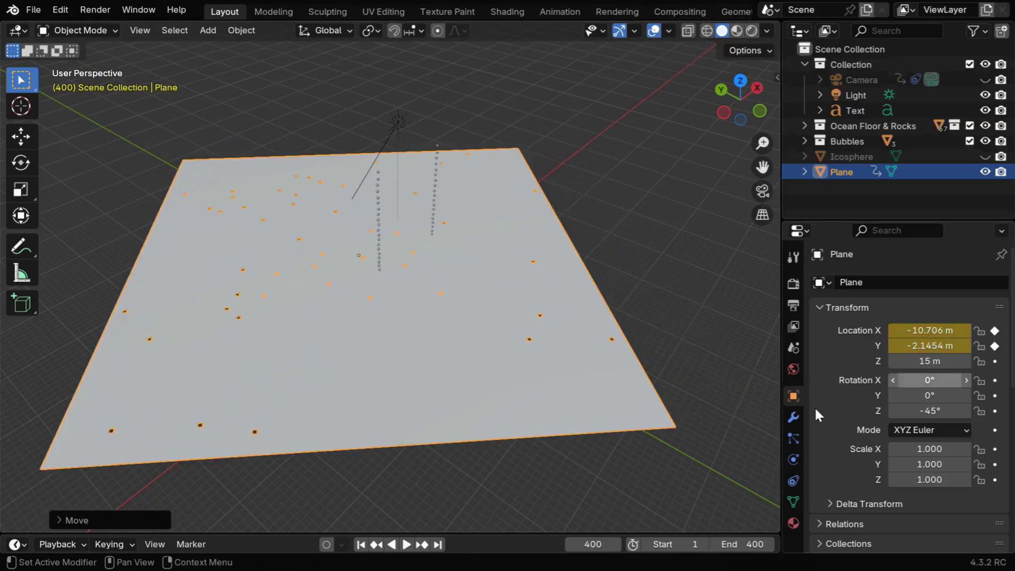
left_click(426, 465)
Change the World background color to a dark teal with hue 0.509 and saturation 0.996
middle_click_drag(426, 465, 420, 413)
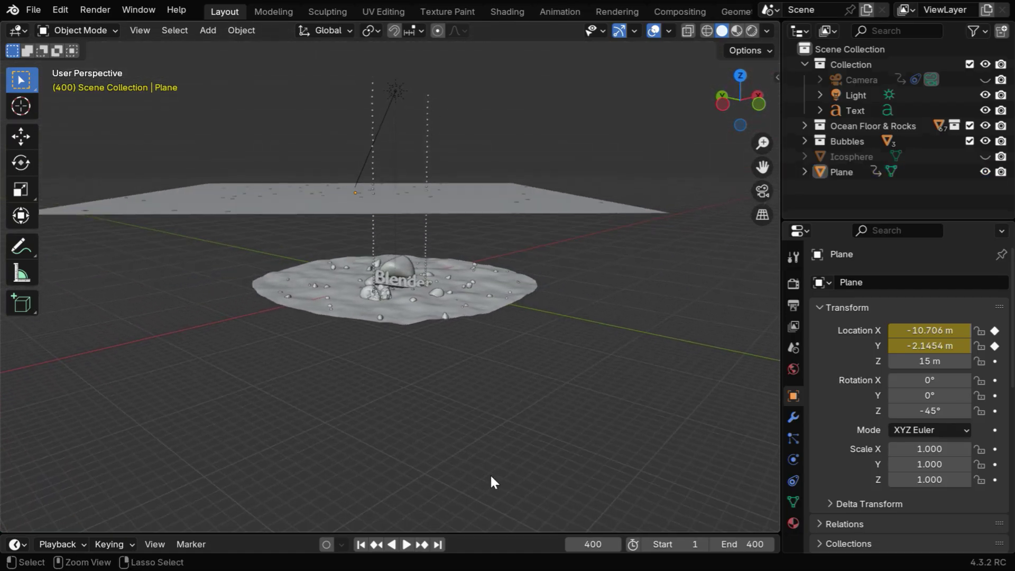
middle_click_drag(492, 481, 793, 368, "ctrl")
left_click(792, 369)
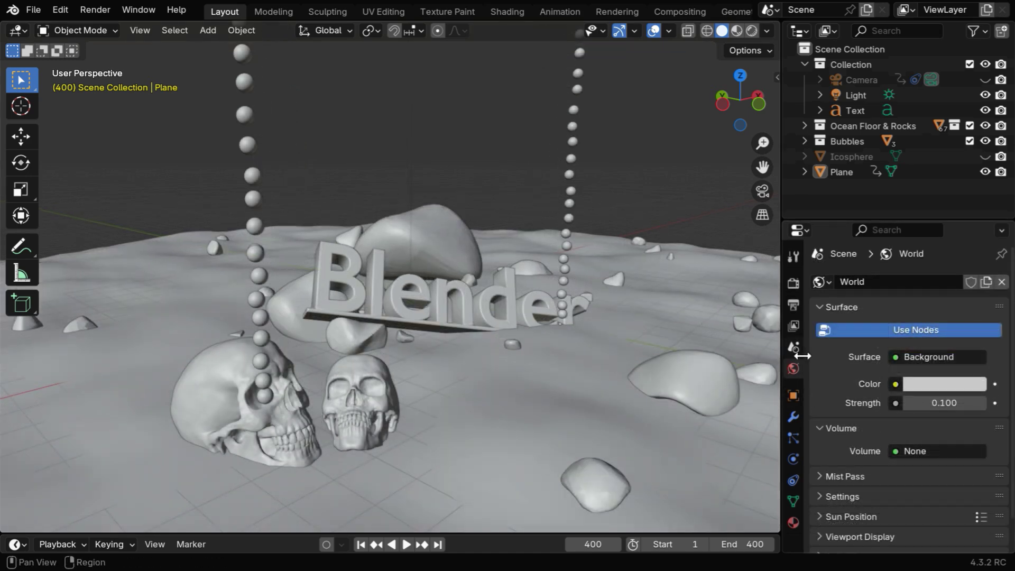
left_click(933, 389)
left_click(901, 130)
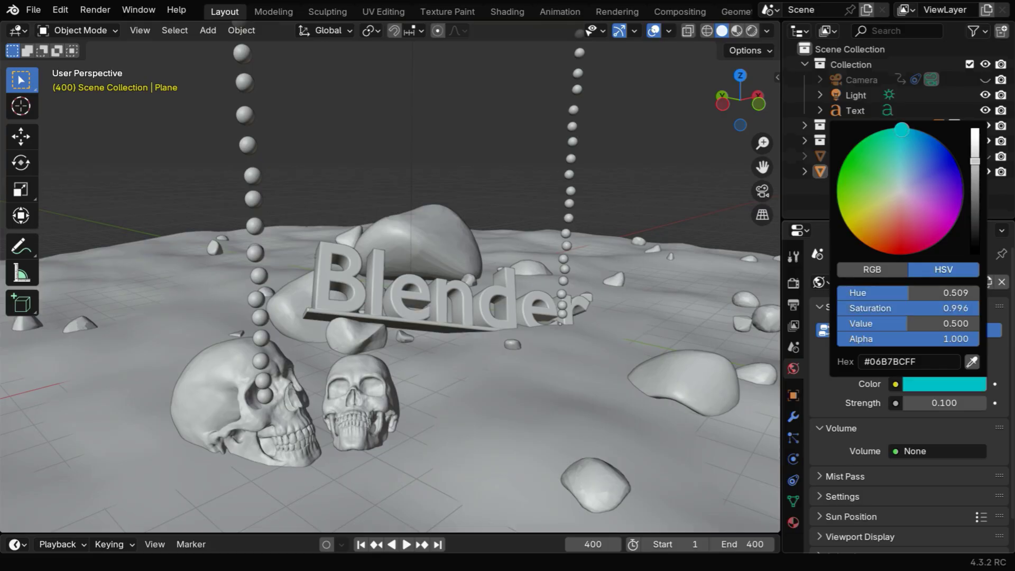
left_click_drag(900, 320, 850, 323)
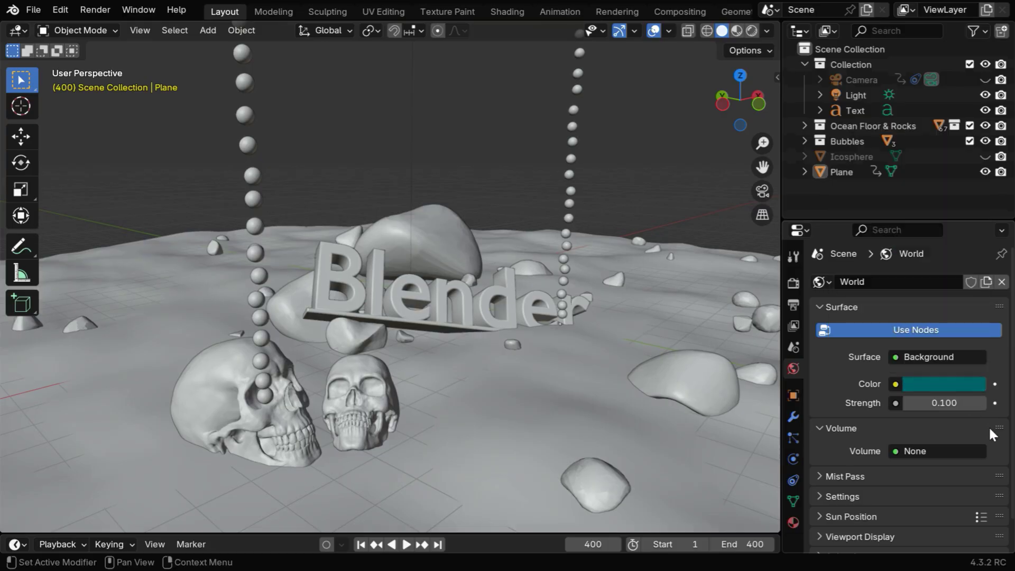